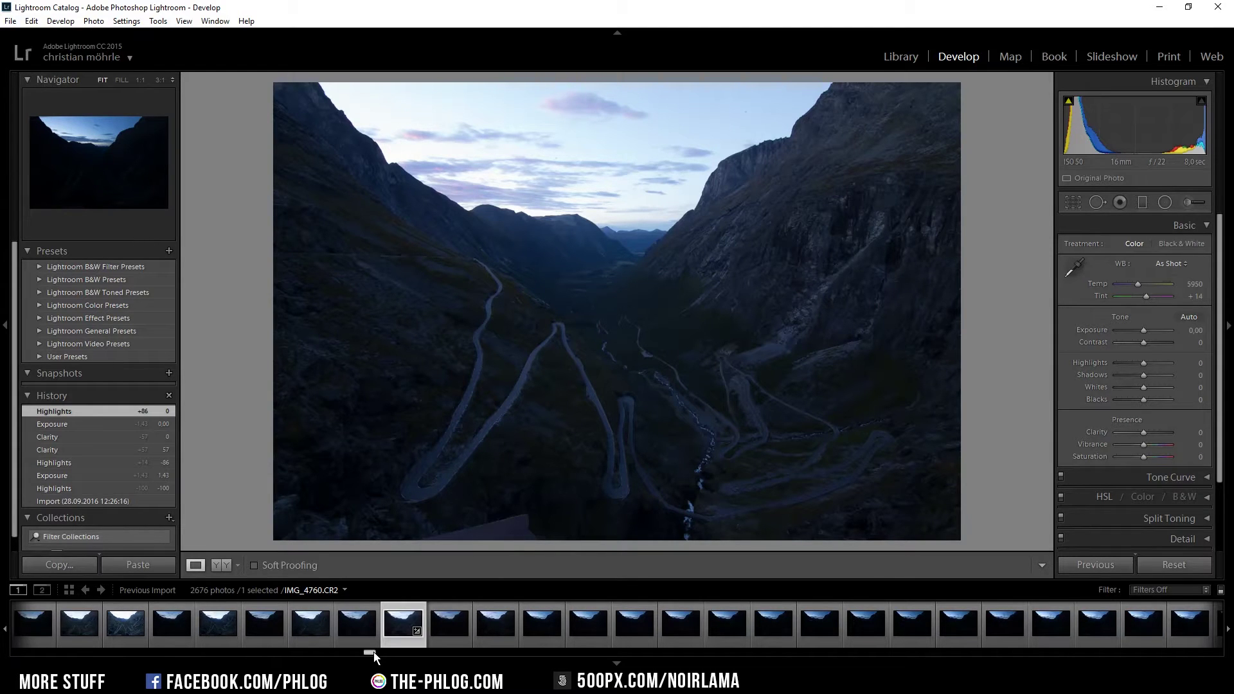
Step: Compare the bracketed Trollstigen shots in the filmstrip and select IMG_4748.CR2 for editing
{"action": "left_click_drag", "start_coordinate": [373, 652], "coordinate": [372, 651]}
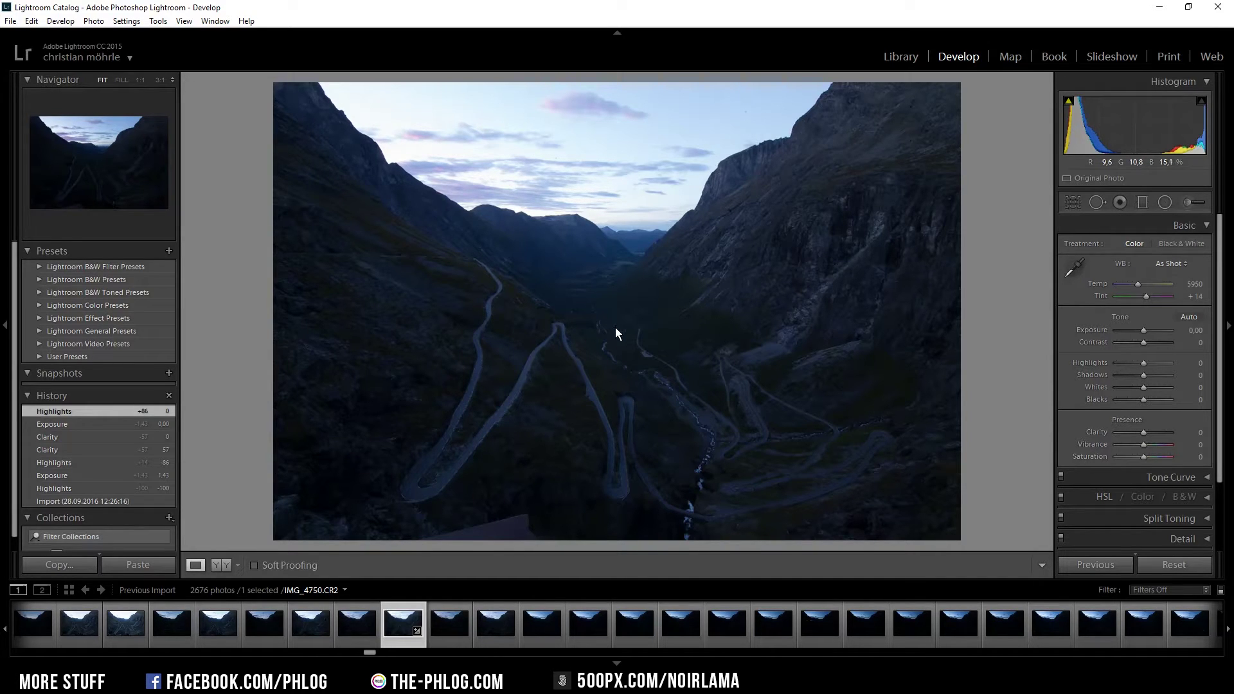
{"action": "key", "text": "Left"}
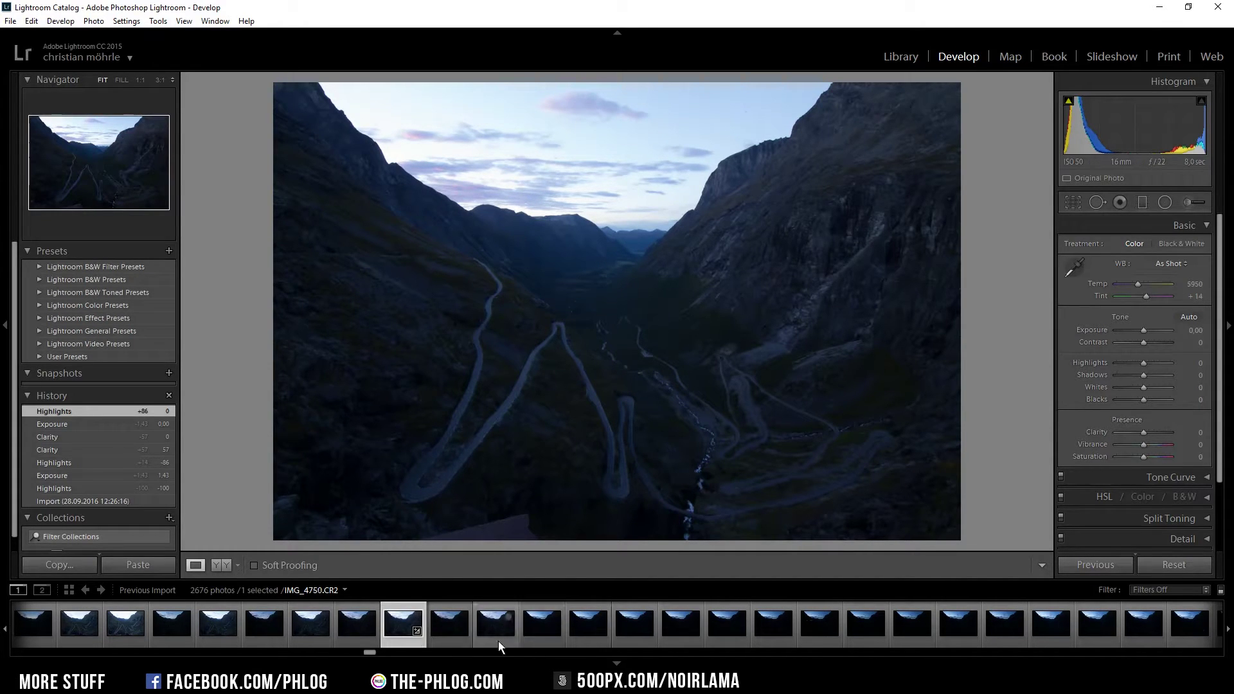
{"action": "left_click", "coordinate": [671, 643]}
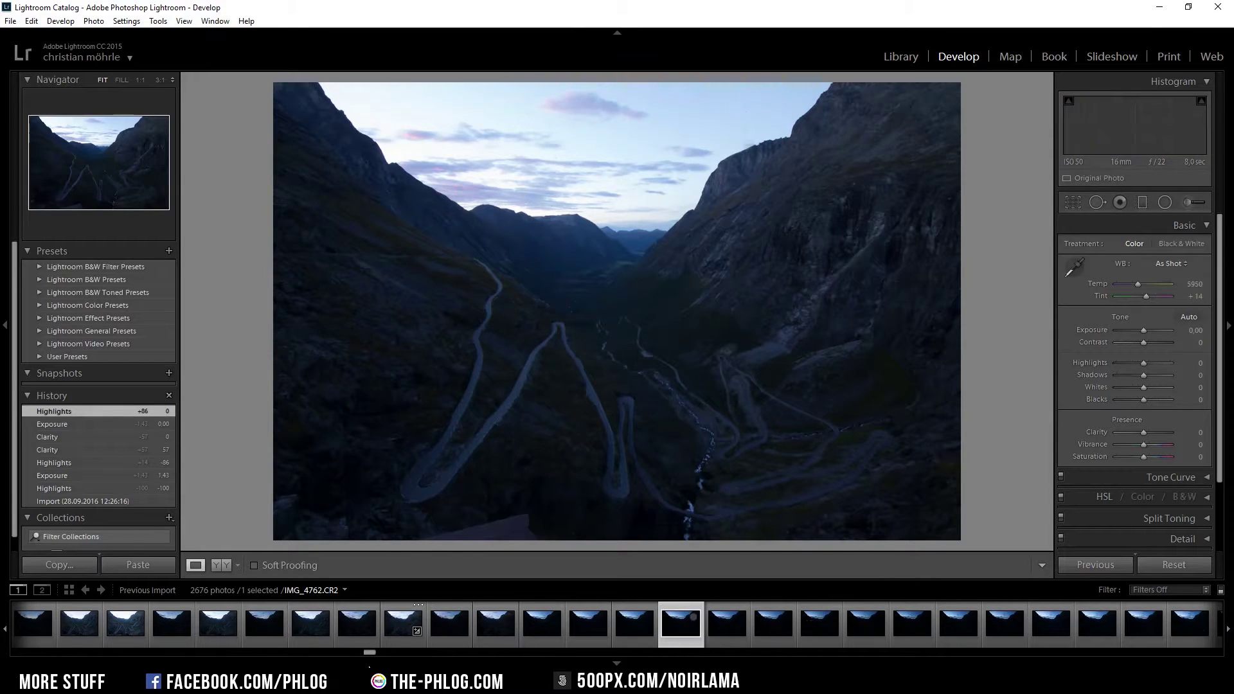
{"action": "left_click", "coordinate": [784, 629]}
{"action": "left_click", "coordinate": [829, 634]}
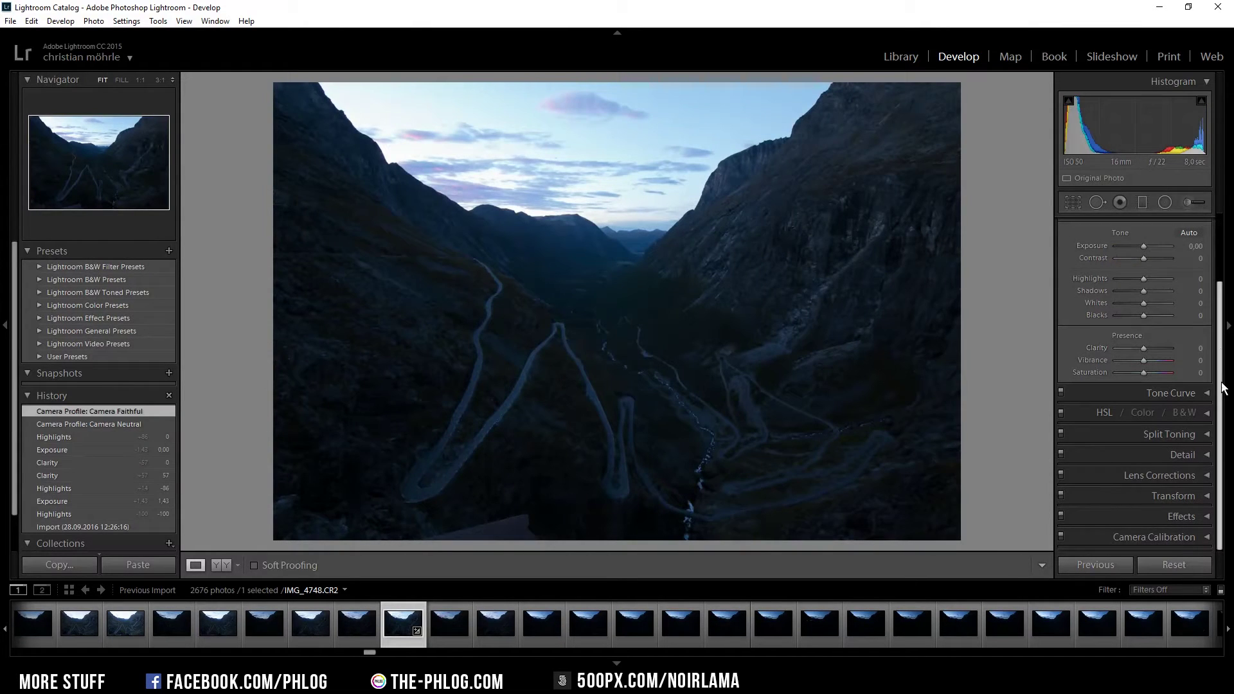
Step: Set the Camera Calibration profile to Camera Standard
{"action": "left_click", "coordinate": [1202, 537]}
{"action": "left_click", "coordinate": [1176, 371]}
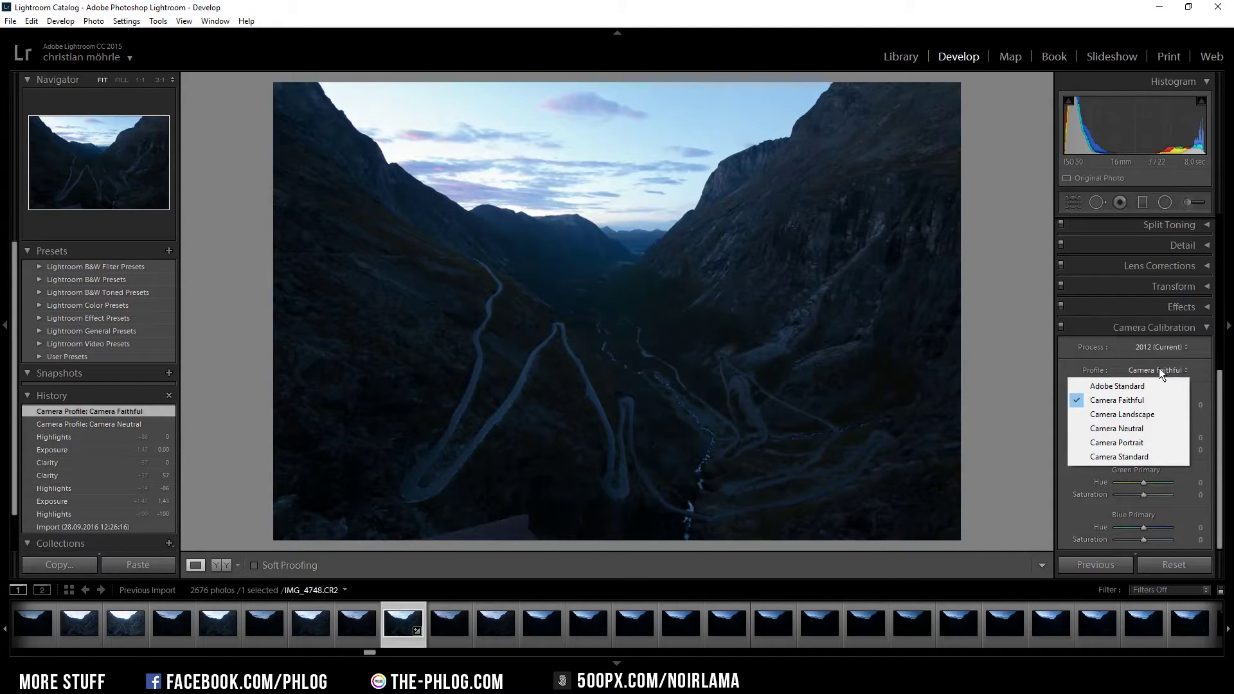
{"action": "left_click", "coordinate": [1150, 456]}
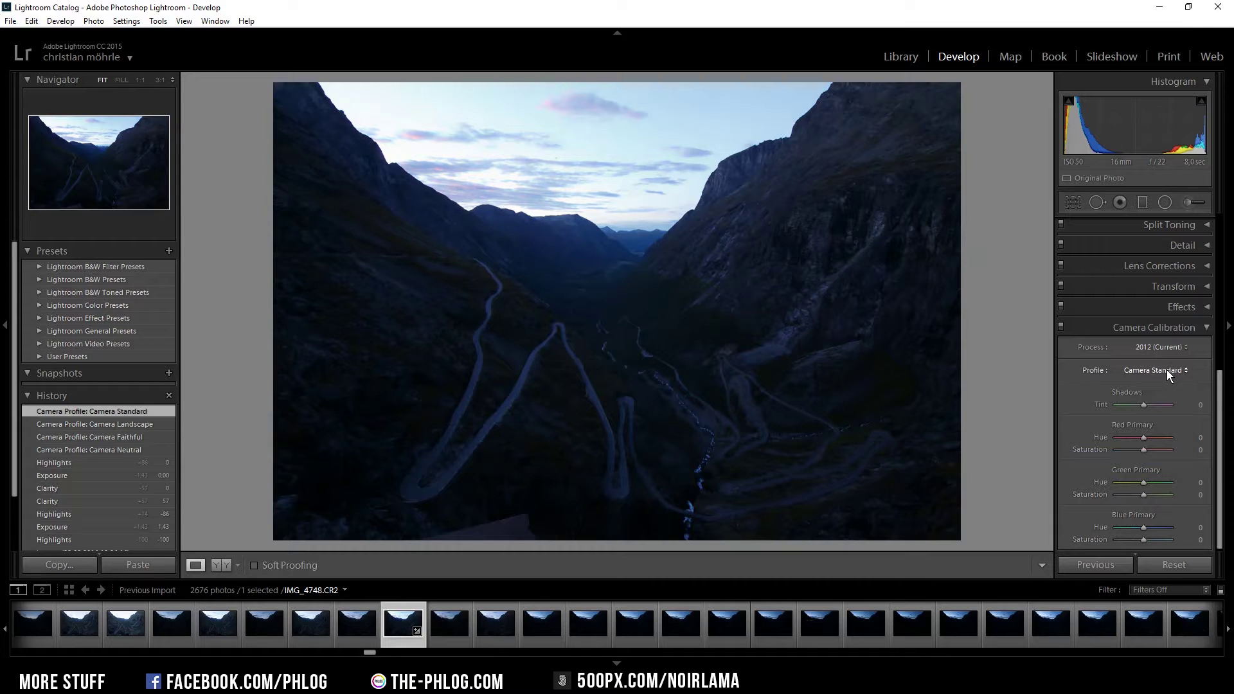
Step: Enable Remove Chromatic Aberration and Enable Profile Corrections in Lens Corrections
{"action": "left_click", "coordinate": [1182, 266]}
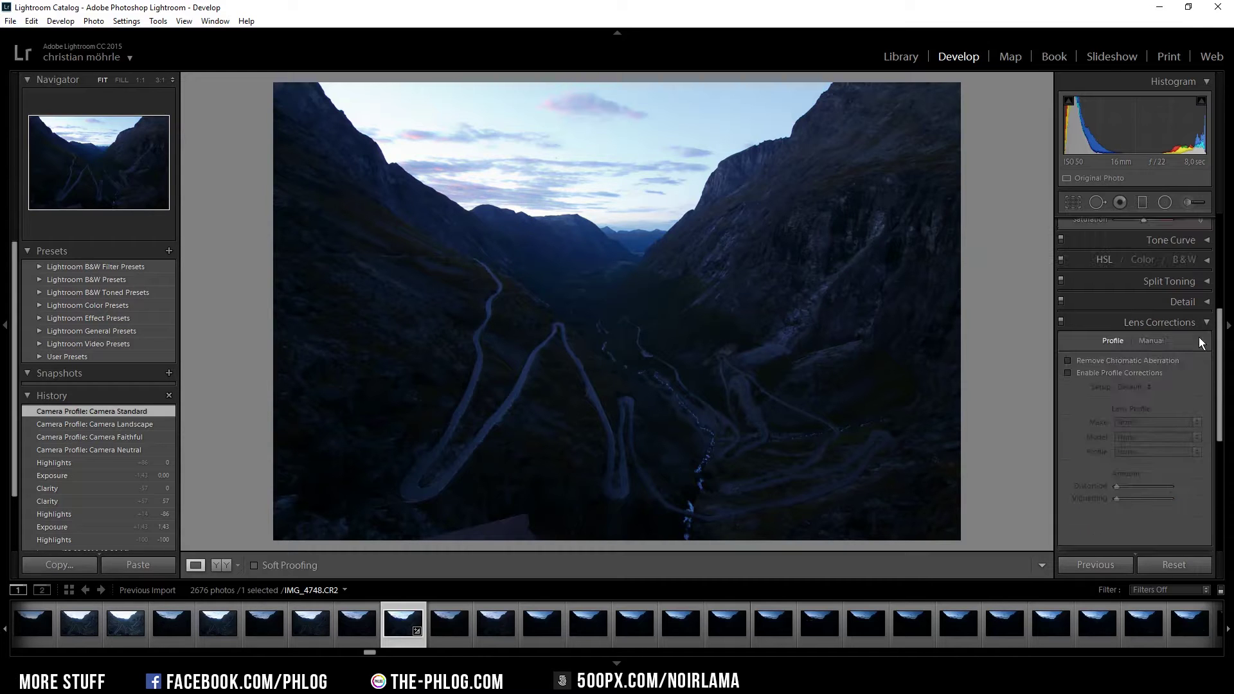
{"action": "left_click", "coordinate": [1128, 361]}
{"action": "left_click", "coordinate": [1125, 373]}
{"action": "scroll", "coordinate": [1150, 379], "scroll_direction": "up", "scroll_amount": 5}
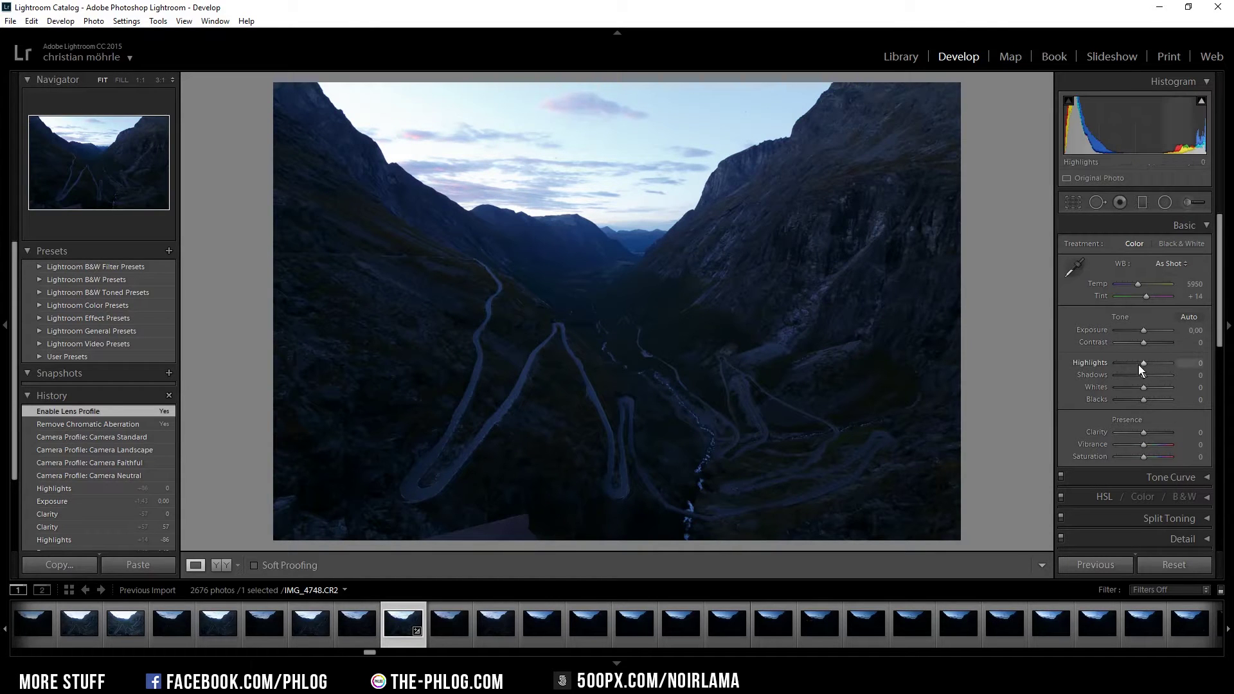
Step: Set Highlights to -57, raise Exposure, Shadows to +29 and Clarity to +24
{"action": "left_click_drag", "start_coordinate": [1141, 364], "coordinate": [1131, 363]}
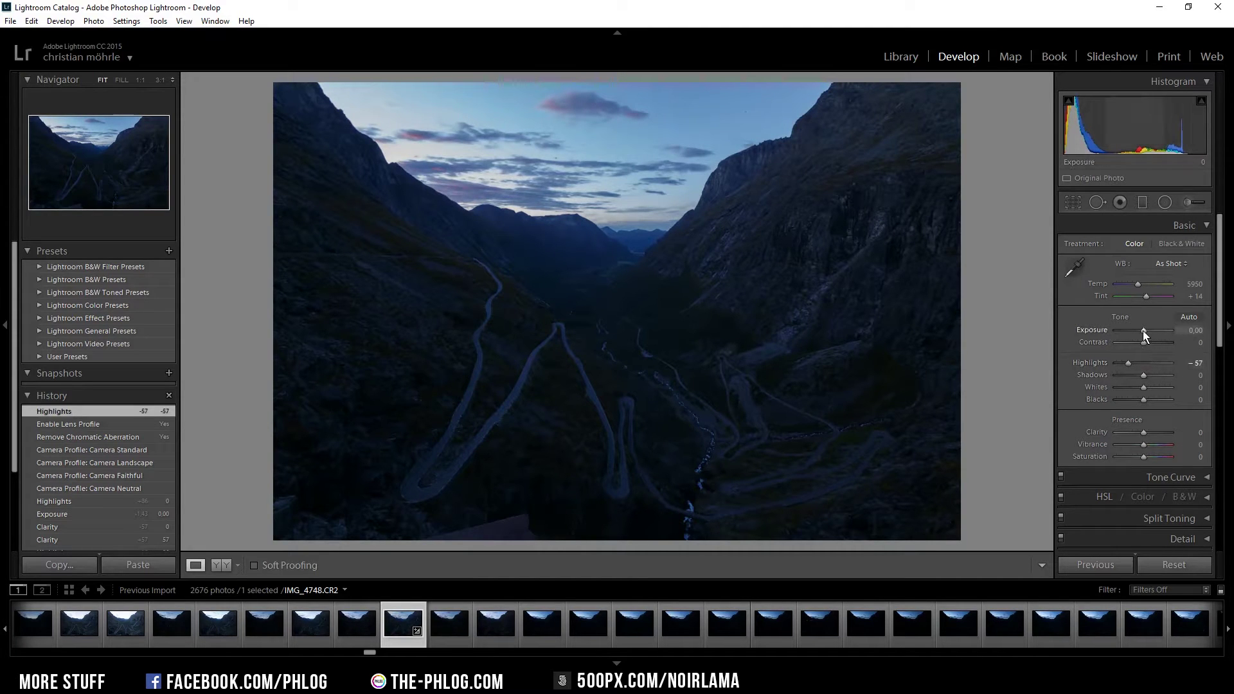
{"action": "left_click_drag", "start_coordinate": [1143, 330], "coordinate": [1150, 332]}
{"action": "mouse_move", "coordinate": [1143, 375]}
{"action": "left_mouse_down"}
{"action": "mouse_move", "coordinate": [1135, 388]}
{"action": "mouse_move", "coordinate": [1151, 375]}
{"action": "left_mouse_up"}
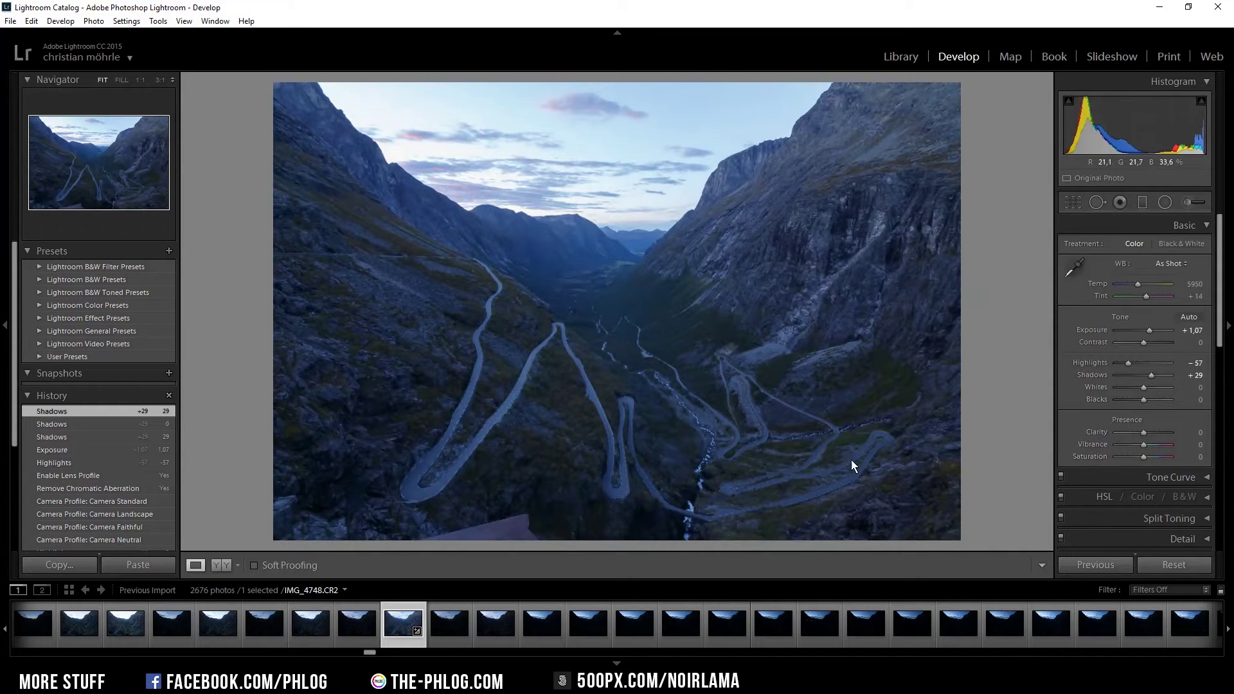
{"action": "left_click_drag", "start_coordinate": [1140, 437], "coordinate": [1145, 437]}
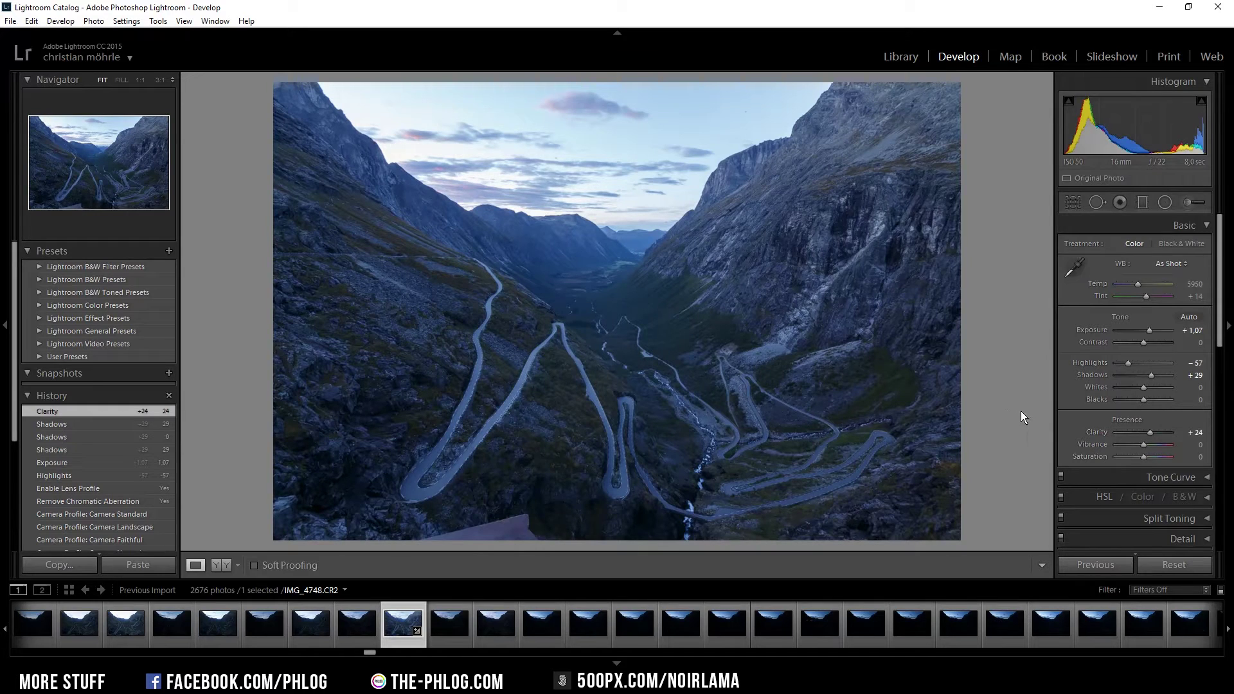
Step: Apply Auto white balance, Vibrance +21 and fine-tune Exposure to +0.95
{"action": "left_click", "coordinate": [1168, 265]}
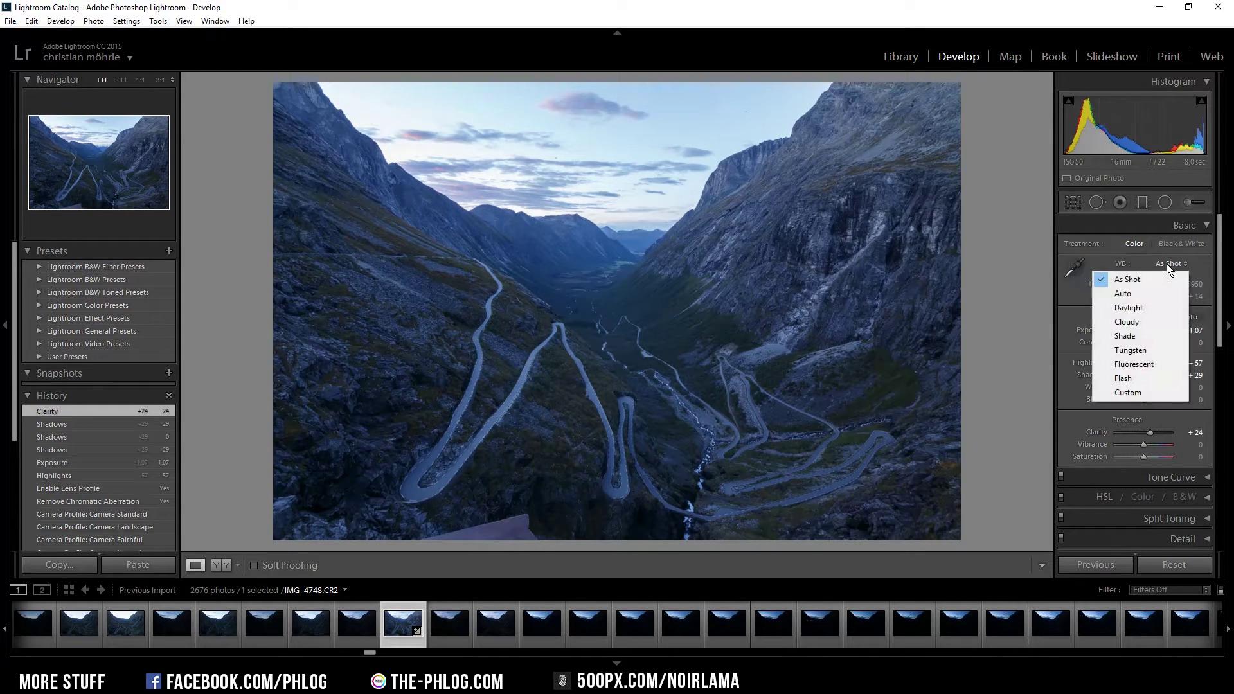
{"action": "left_click", "coordinate": [1135, 294]}
{"action": "scroll", "coordinate": [1135, 295], "scroll_direction": "down", "scroll_amount": 2}
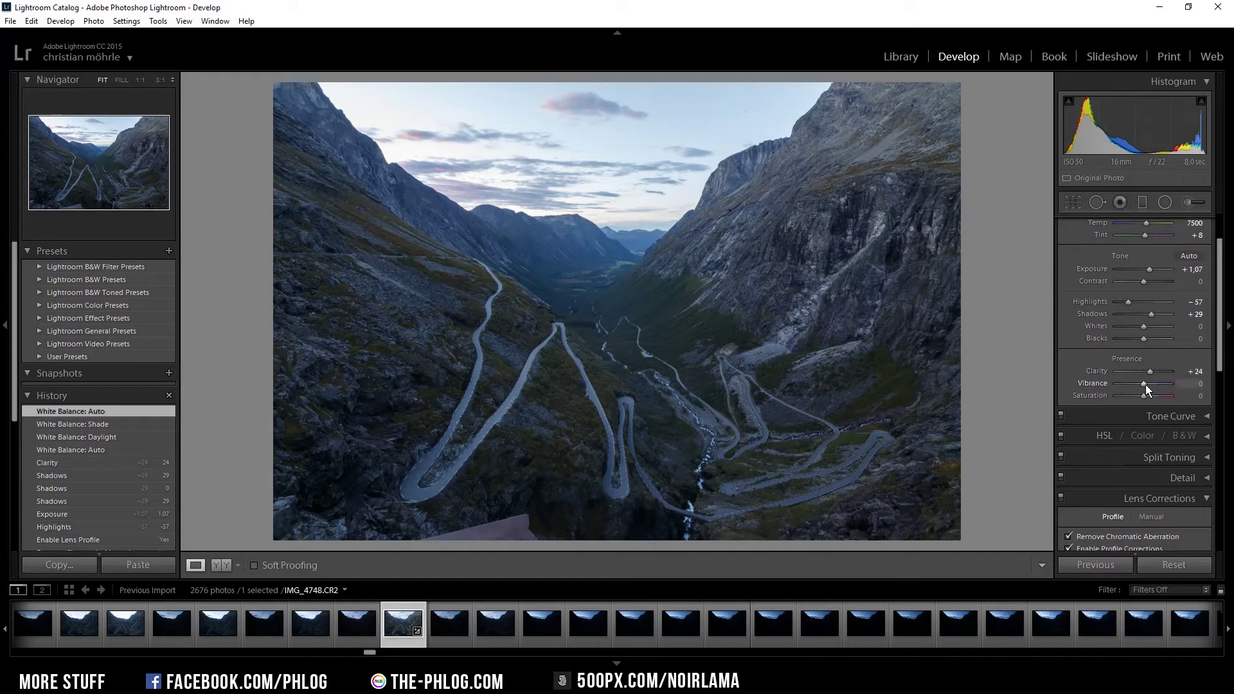
{"action": "left_click_drag", "start_coordinate": [1144, 384], "coordinate": [1150, 384]}
{"action": "scroll", "coordinate": [1151, 279], "scroll_direction": "up", "scroll_amount": 1}
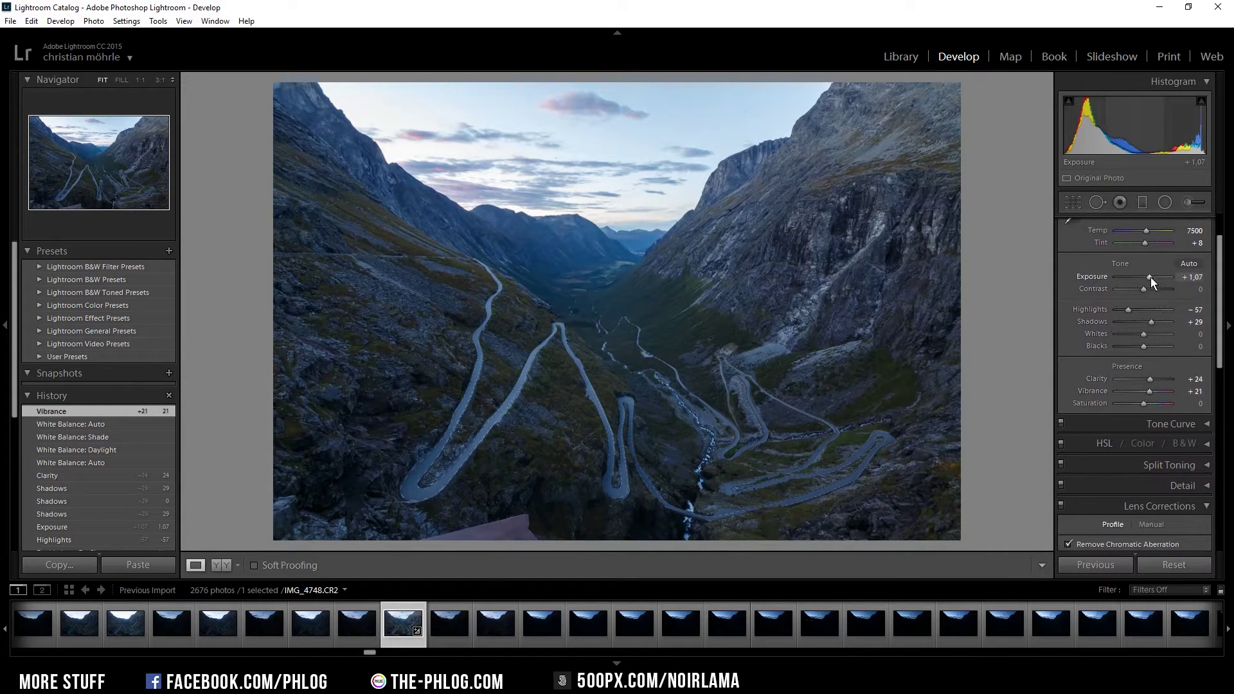
{"action": "left_click_drag", "start_coordinate": [1150, 276], "coordinate": [1148, 276]}
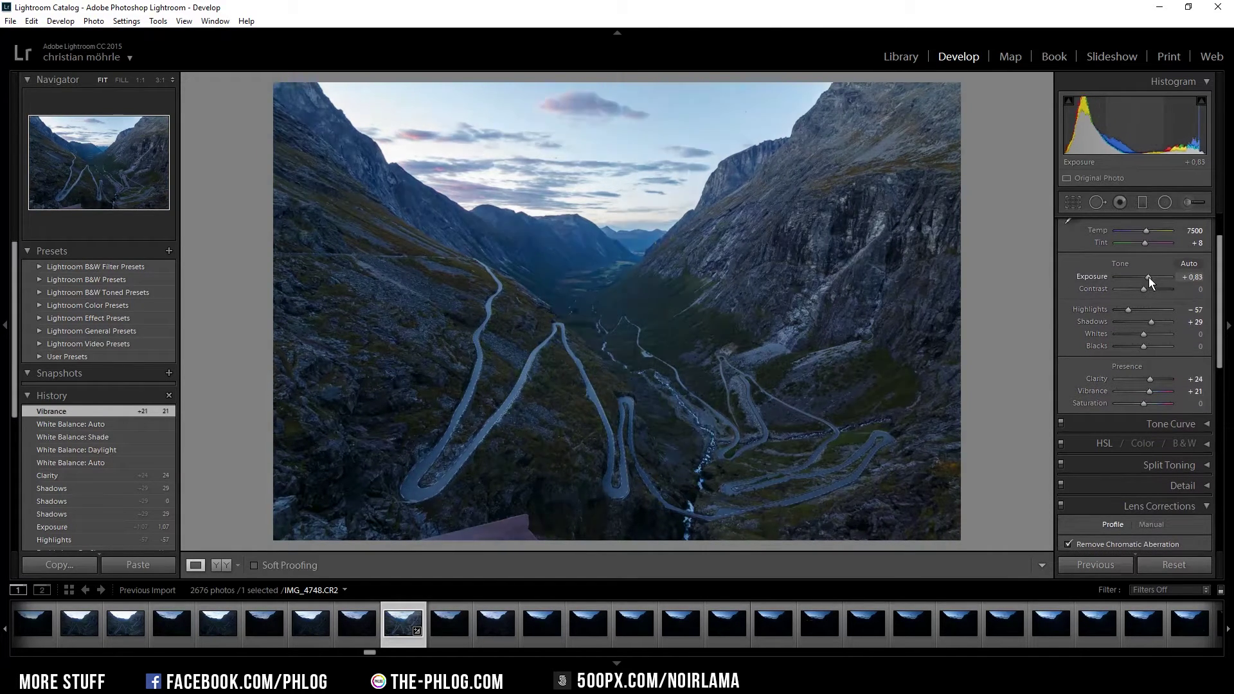
{"action": "scroll", "coordinate": [1208, 316], "scroll_direction": "down", "scroll_amount": 5}
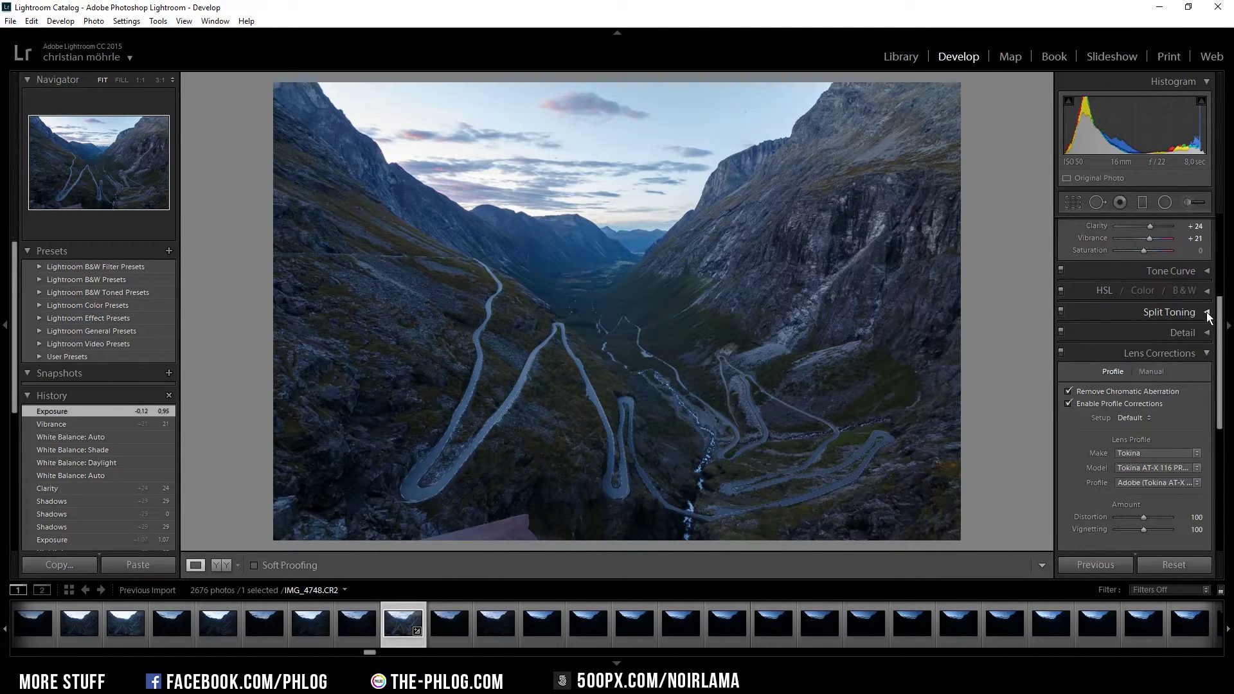
Step: Enable split toning and give the highlights a warm orange-pink hue of 29
{"action": "left_click", "coordinate": [1207, 314]}
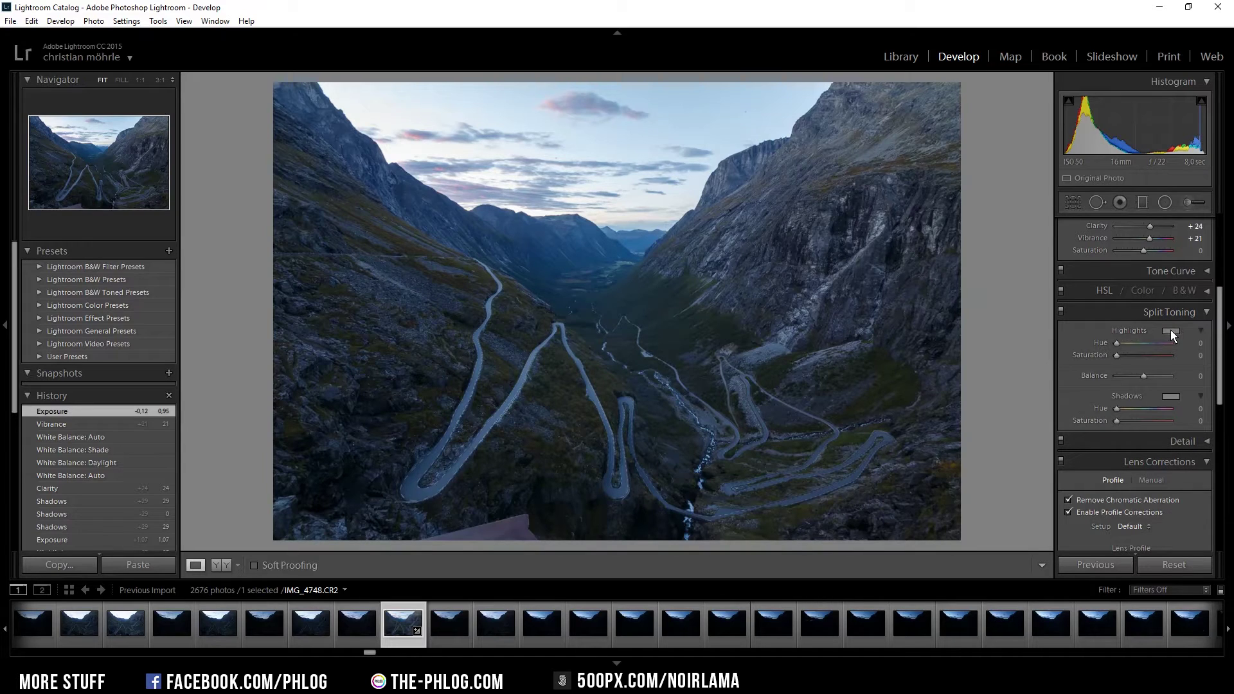
{"action": "left_click", "coordinate": [1170, 331]}
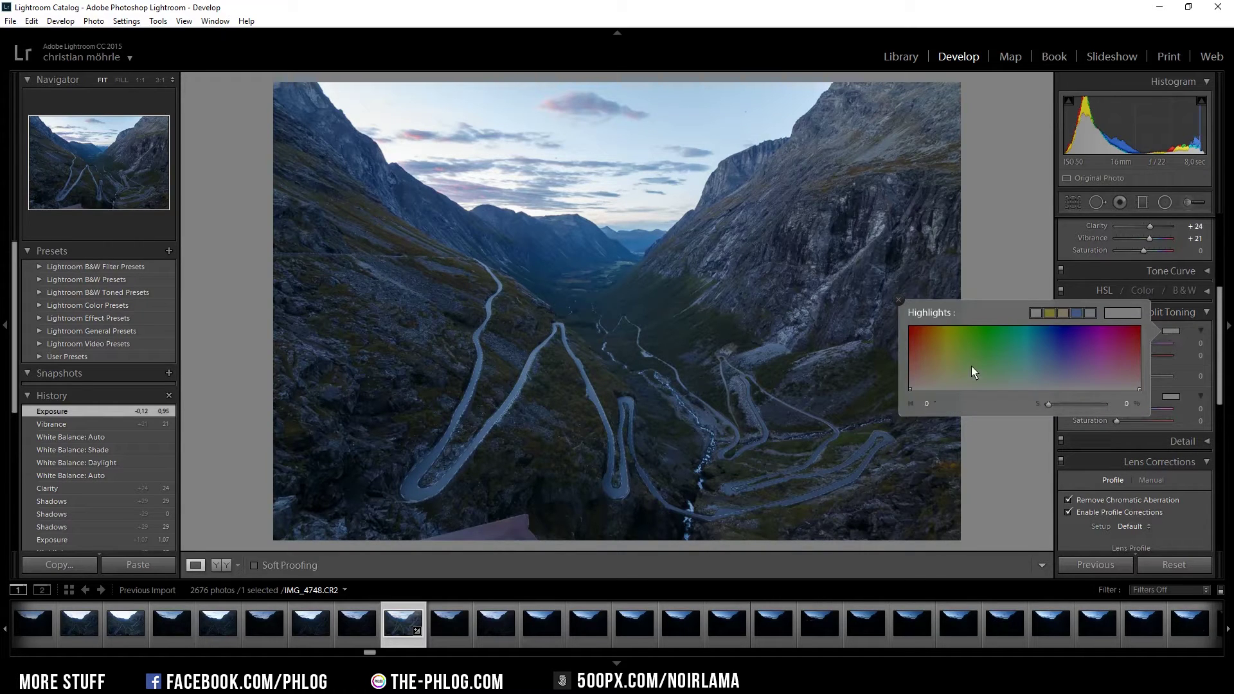
{"action": "left_click_drag", "start_coordinate": [932, 383], "coordinate": [934, 380]}
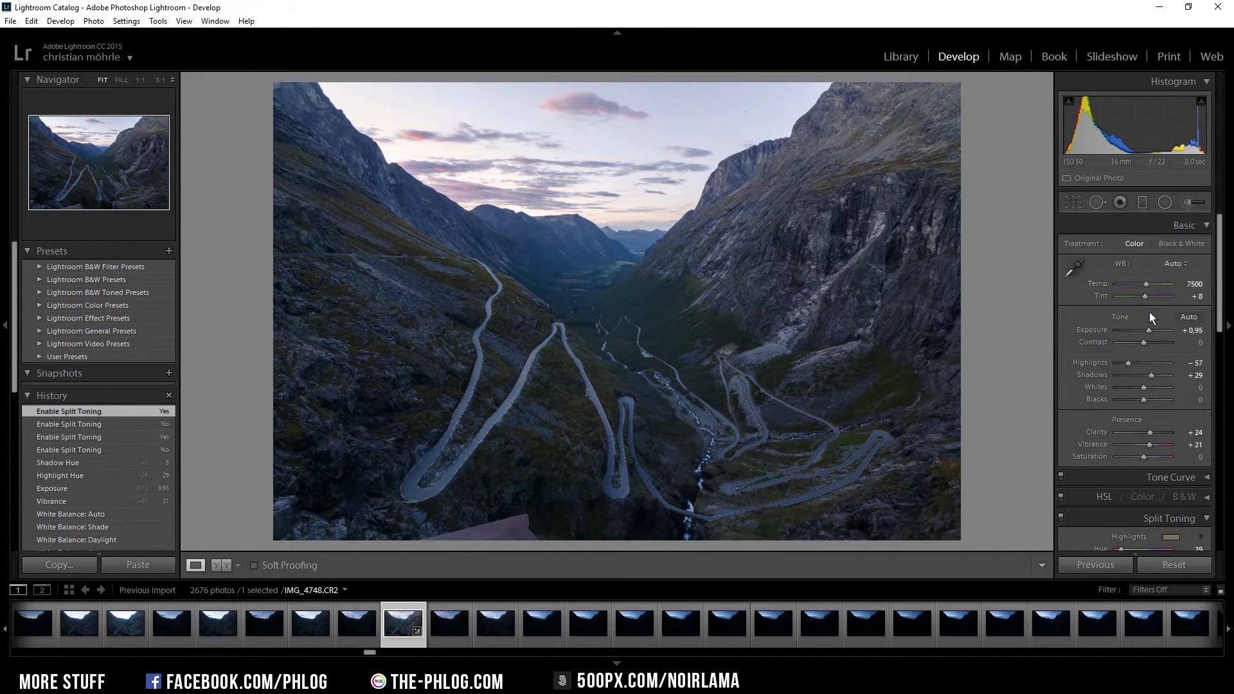
Step: Add an inverted, feathered radial filter over the sky with Clarity -15 and Saturation 38
{"action": "left_click", "coordinate": [1162, 202]}
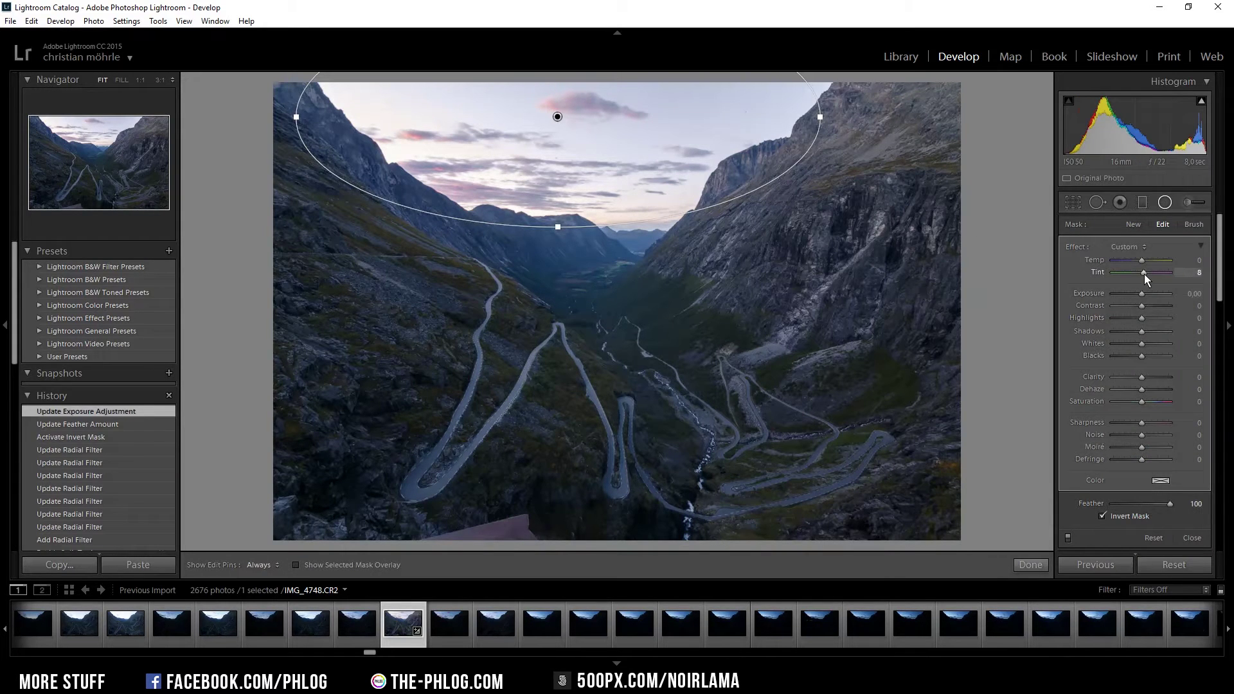
{"action": "double_click", "coordinate": [1143, 274]}
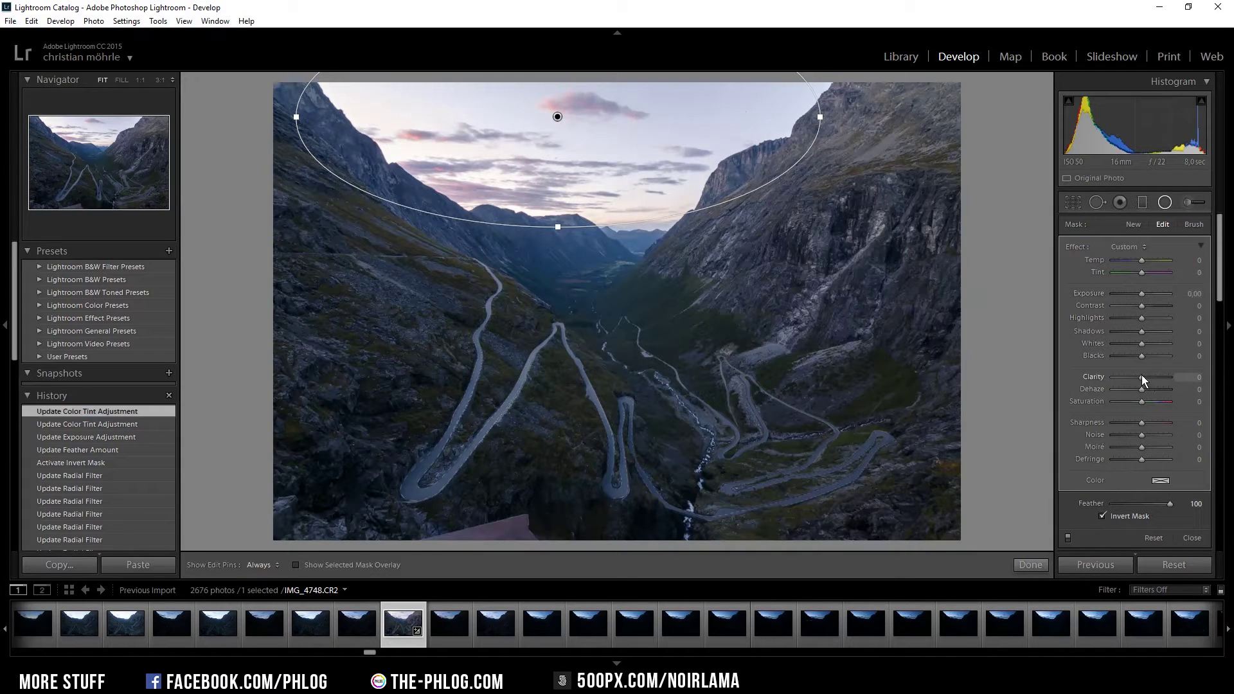
{"action": "left_click_drag", "start_coordinate": [1141, 375], "coordinate": [1137, 379]}
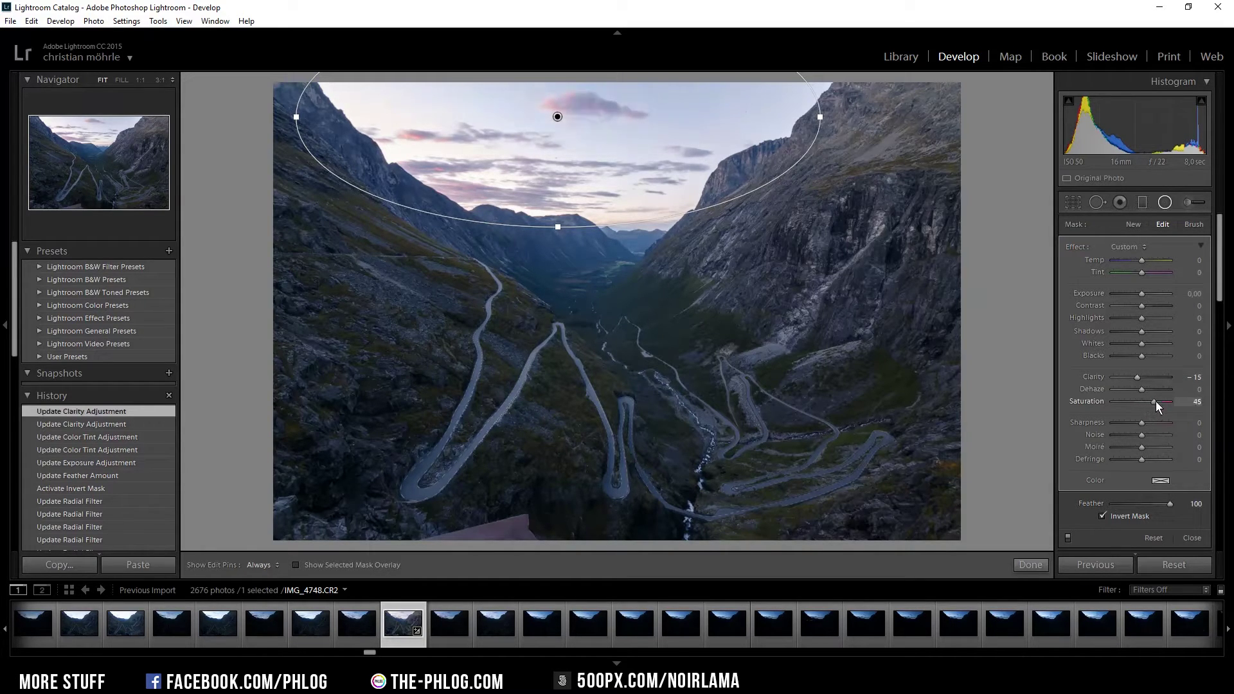
{"action": "left_click_drag", "start_coordinate": [1154, 401], "coordinate": [1154, 402]}
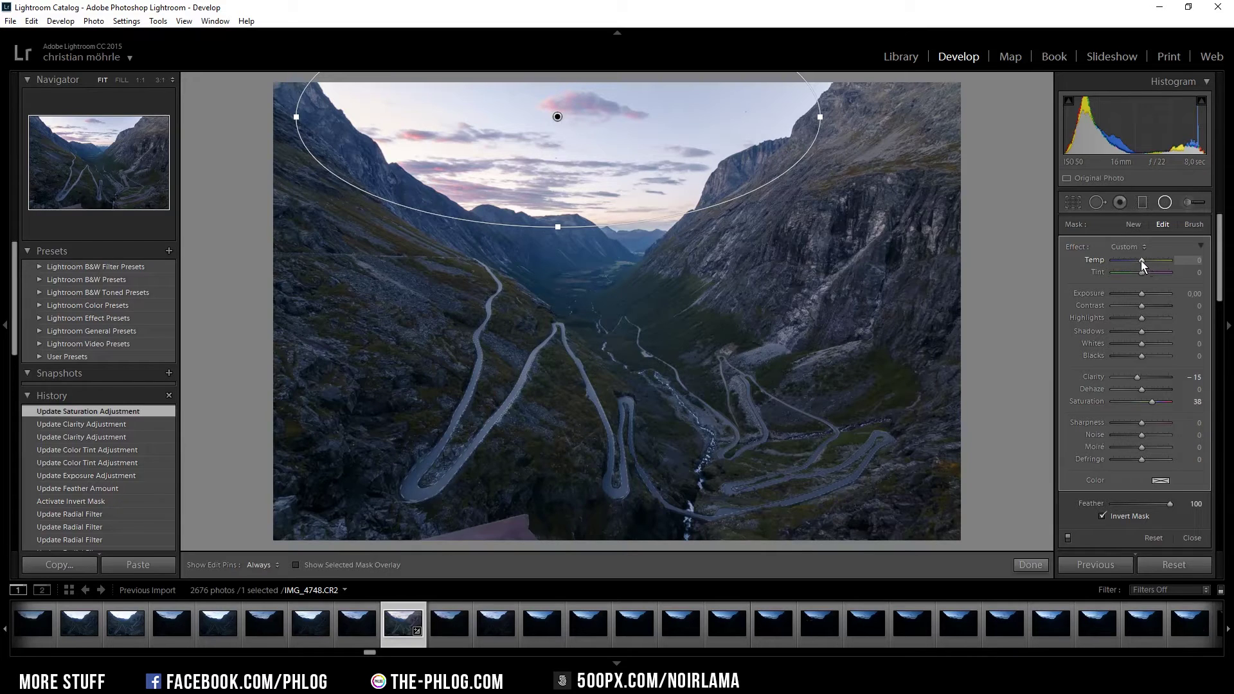
Step: Add a diagonal graduated filter on the right mountainside with Exposure 0 and Clarity 40
{"action": "key", "text": "shift+m"}
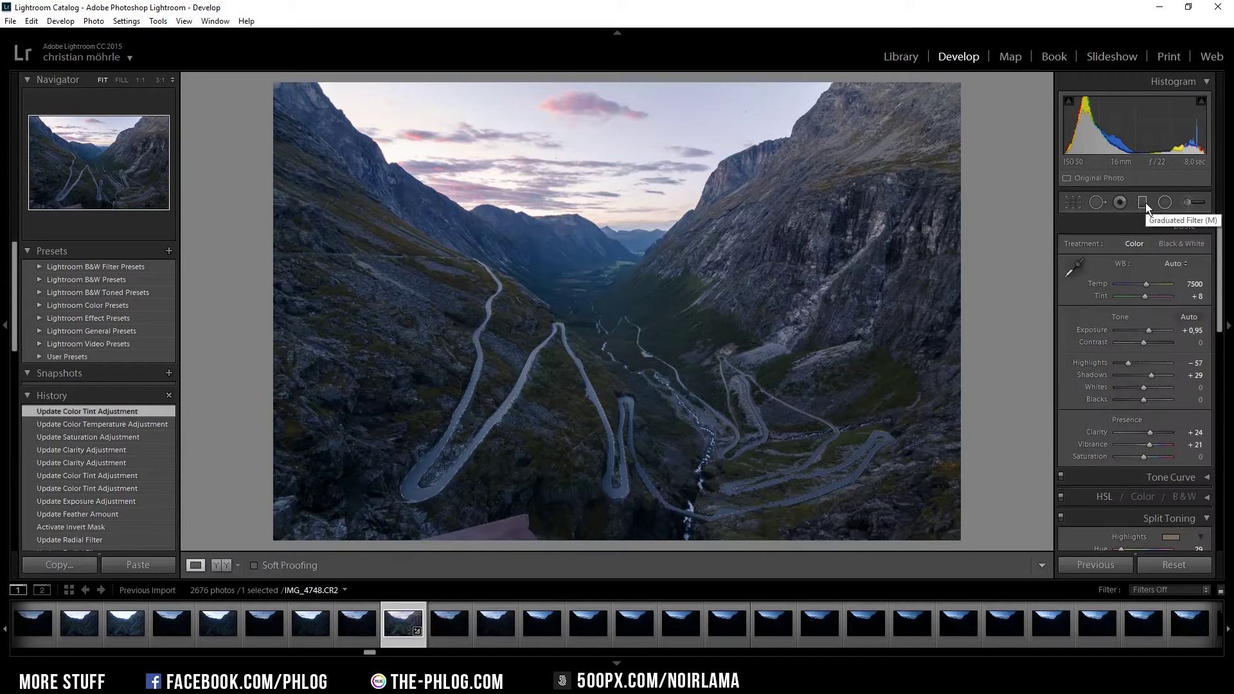
{"action": "left_click", "coordinate": [1144, 202]}
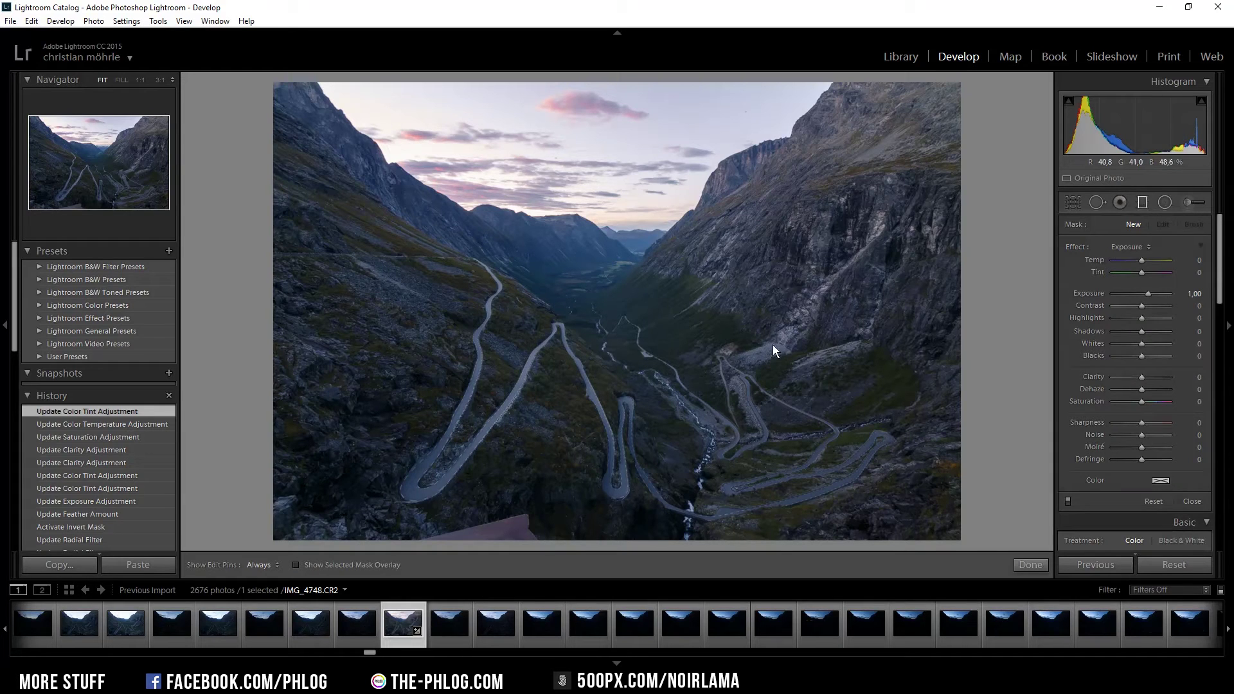
{"action": "left_click_drag", "start_coordinate": [792, 375], "coordinate": [685, 307]}
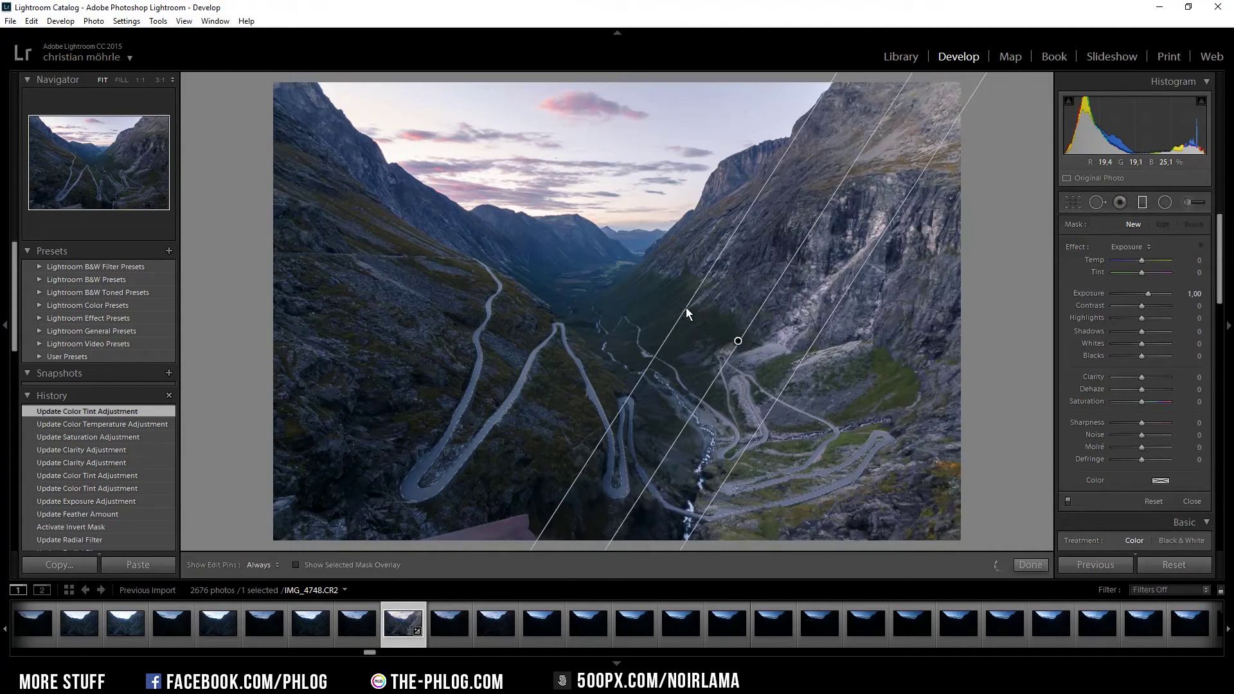
{"action": "double_click", "coordinate": [1148, 293]}
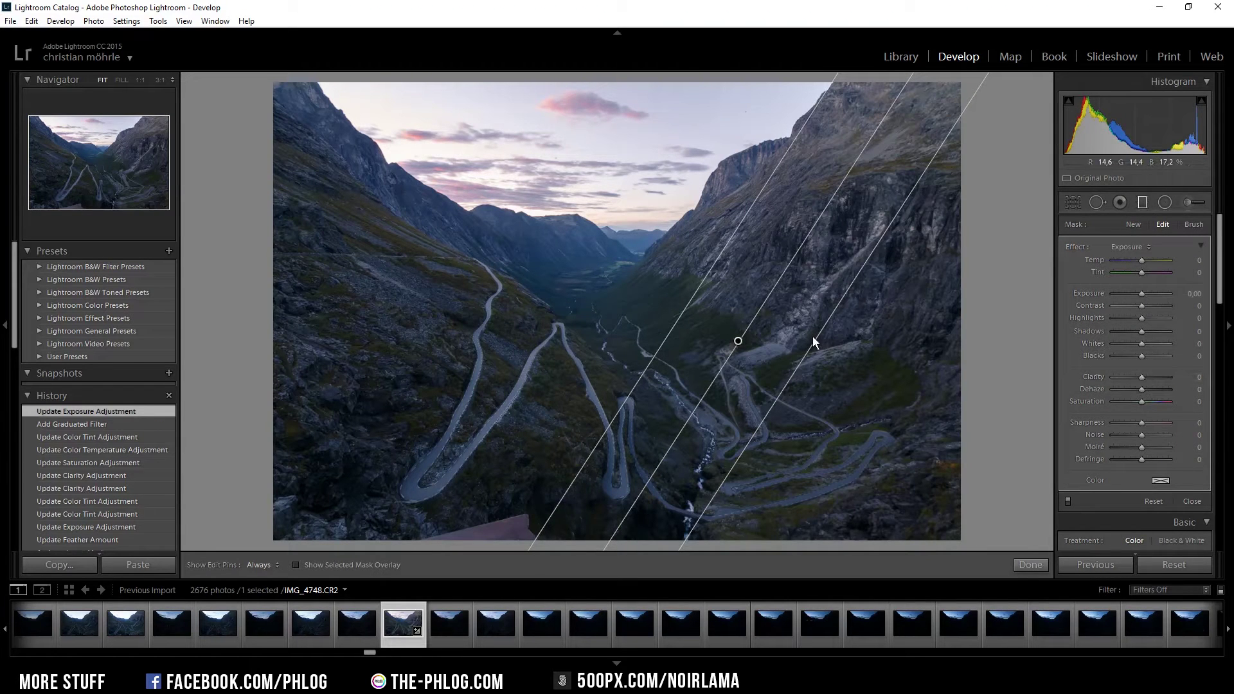
{"action": "left_click_drag", "start_coordinate": [1143, 376], "coordinate": [1147, 379]}
{"action": "key", "text": "m"}
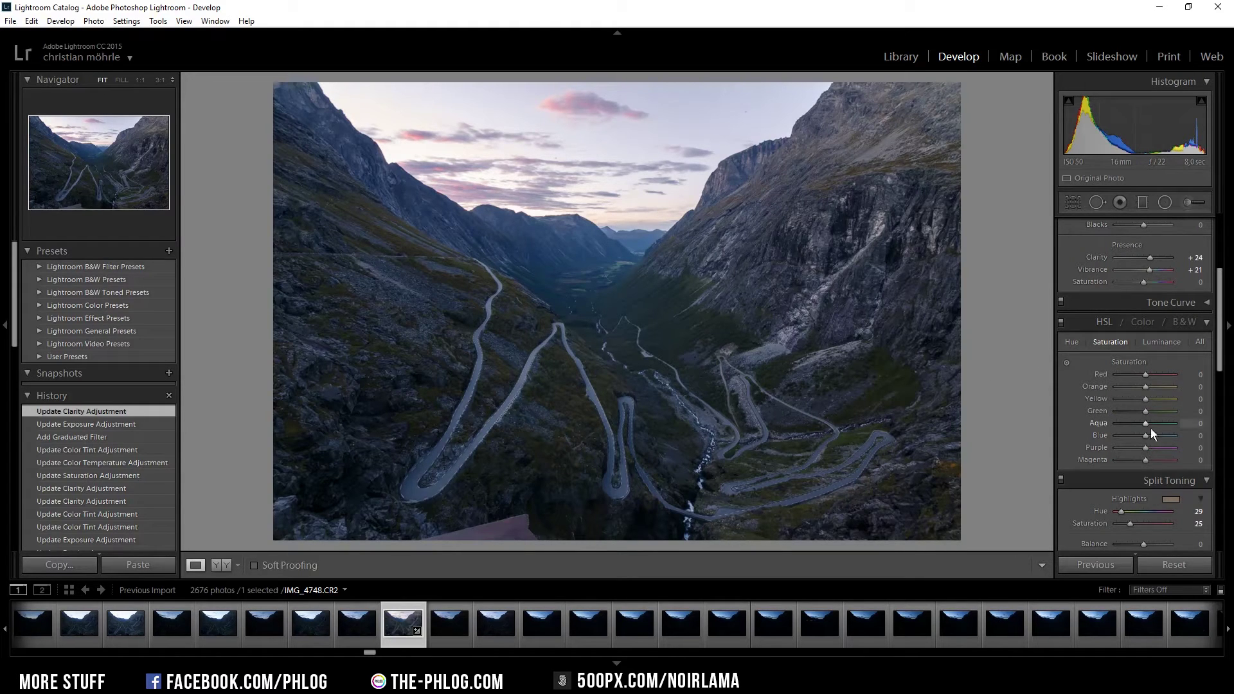
Step: Lower Blue saturation to -27 and boost the pink clouds' Red to +100 and Magenta to +15
{"action": "left_click_drag", "start_coordinate": [1145, 434], "coordinate": [1137, 432]}
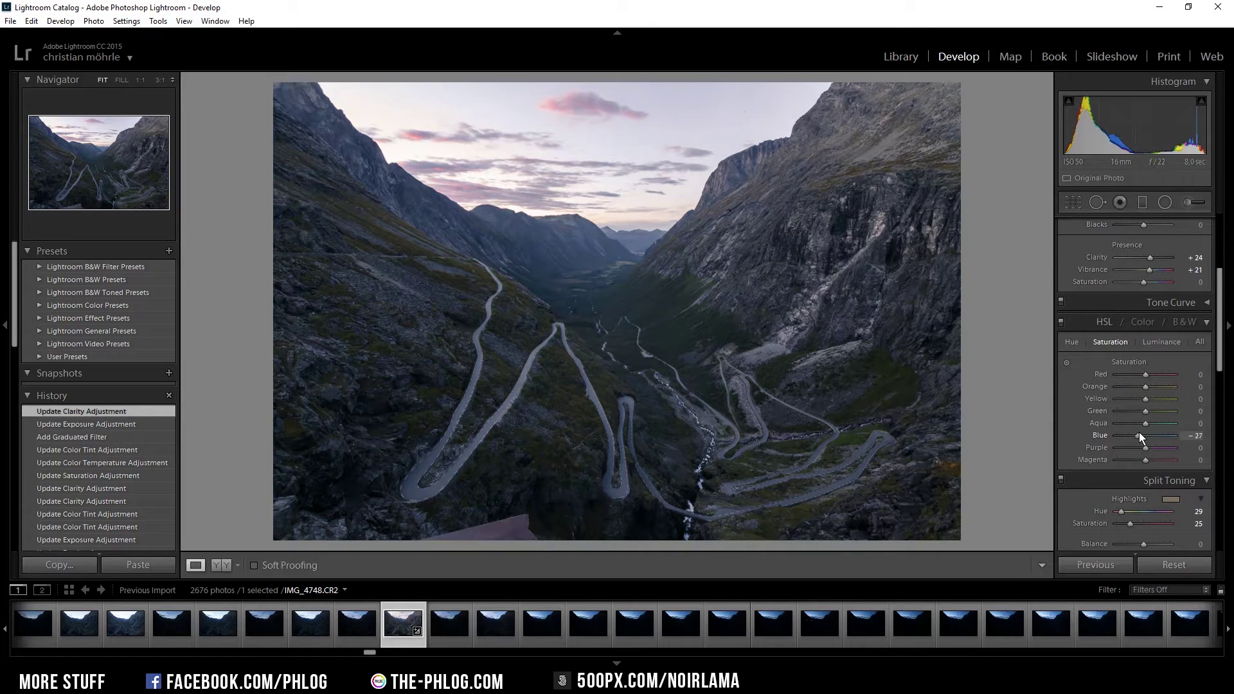
{"action": "left_click_drag", "start_coordinate": [1139, 436], "coordinate": [1138, 436]}
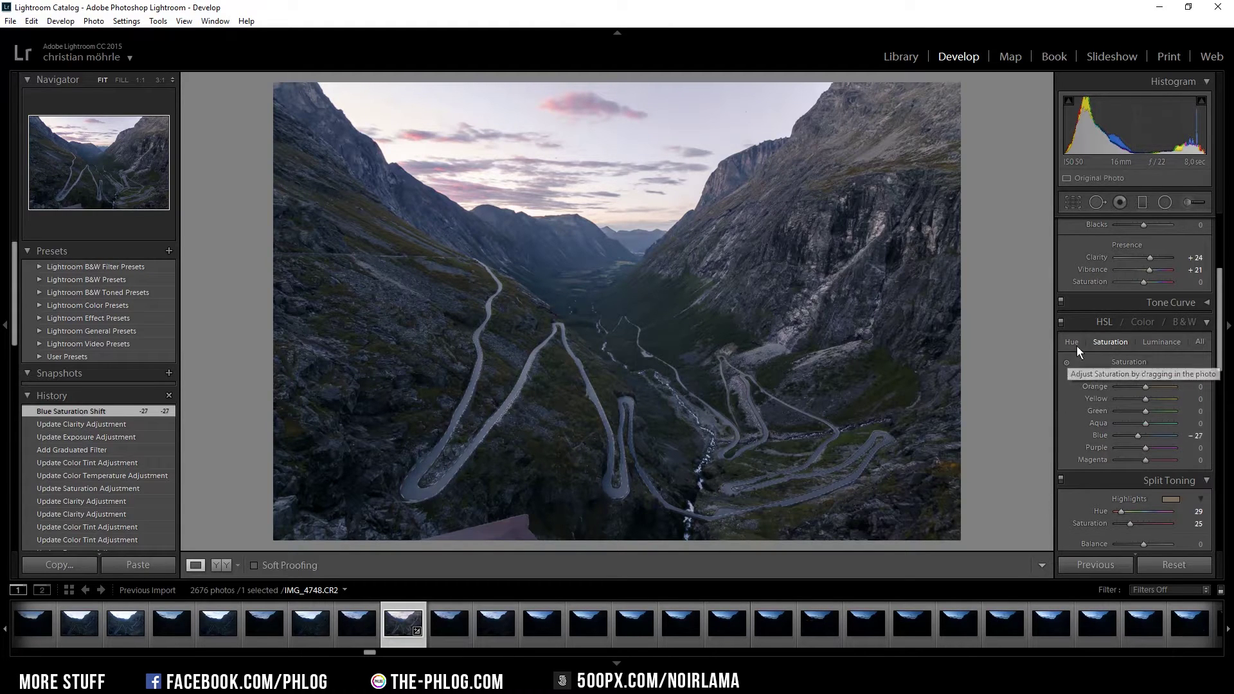
{"action": "left_click", "coordinate": [1067, 364]}
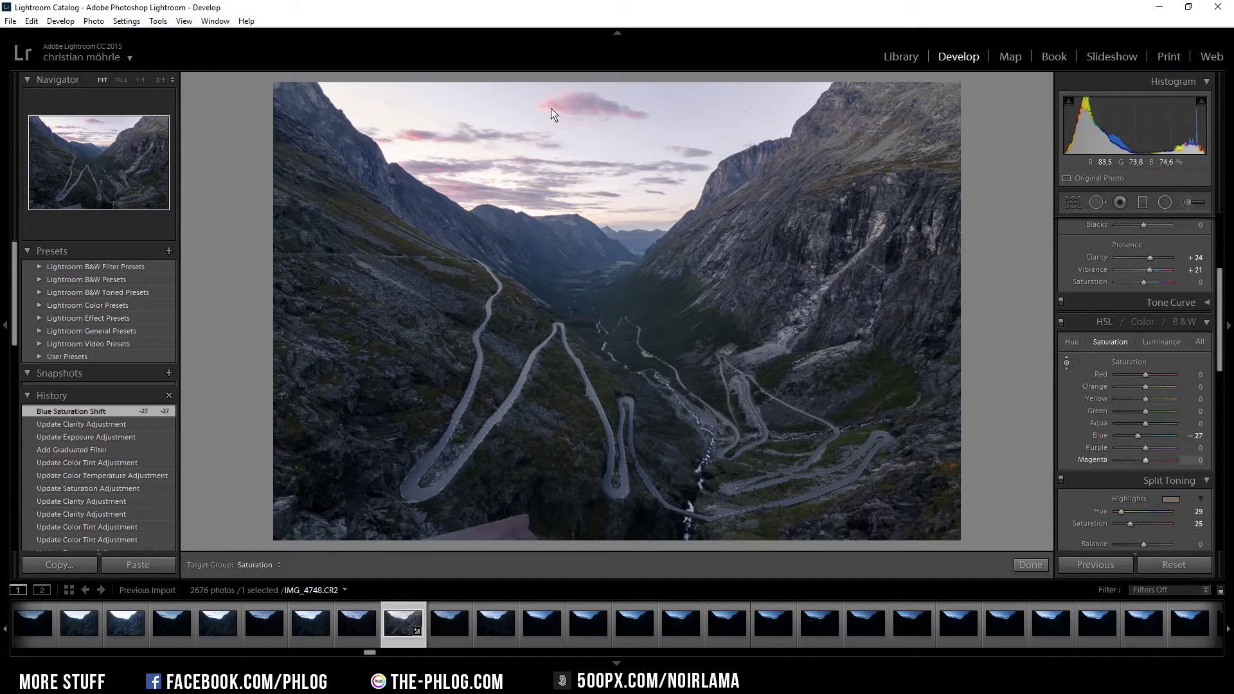
{"action": "left_click_drag", "start_coordinate": [552, 104], "coordinate": [552, 7]}
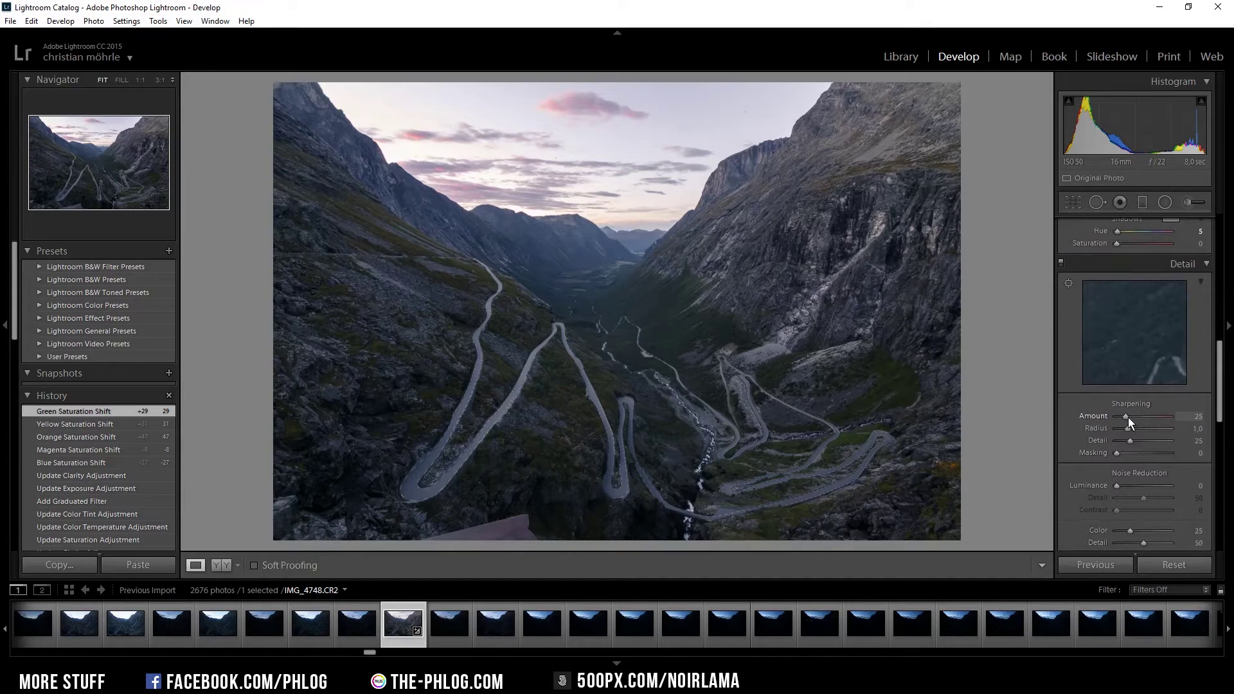
Step: Raise sharpening Amount to 107 and set Masking to 60 while previewing the edge mask
{"action": "left_click_drag", "start_coordinate": [1128, 419], "coordinate": [1159, 416]}
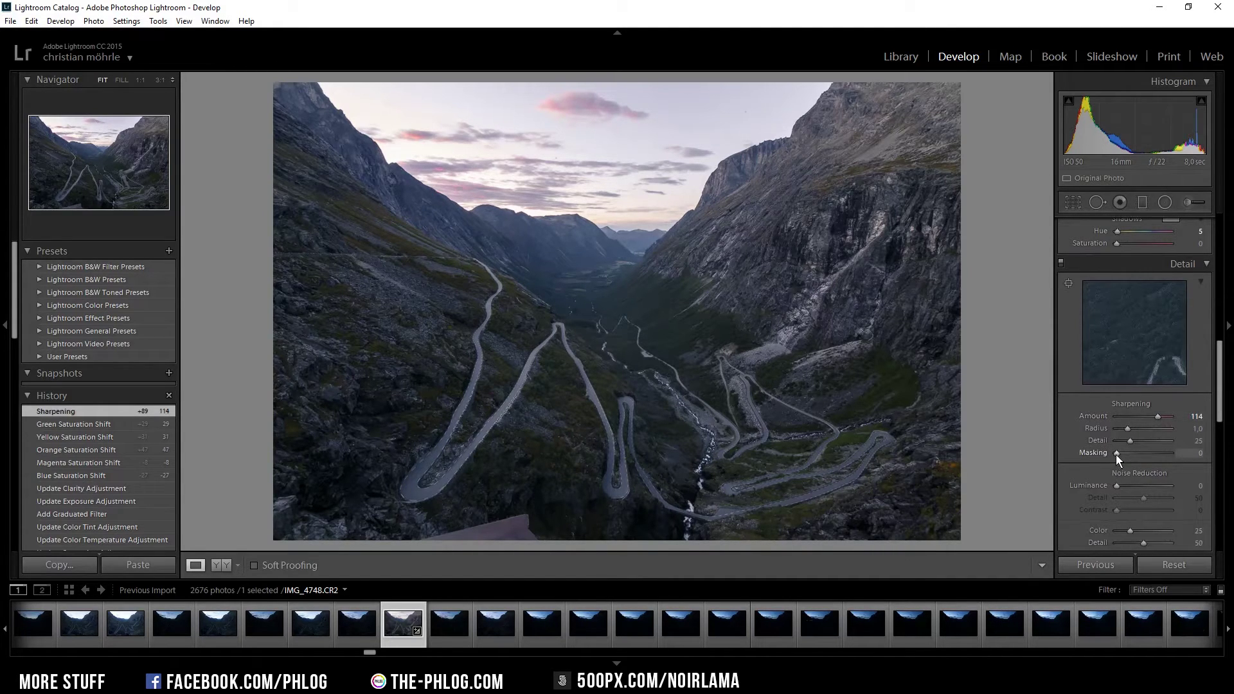
{"action": "left_click", "coordinate": [1116, 453], "text": "alt"}
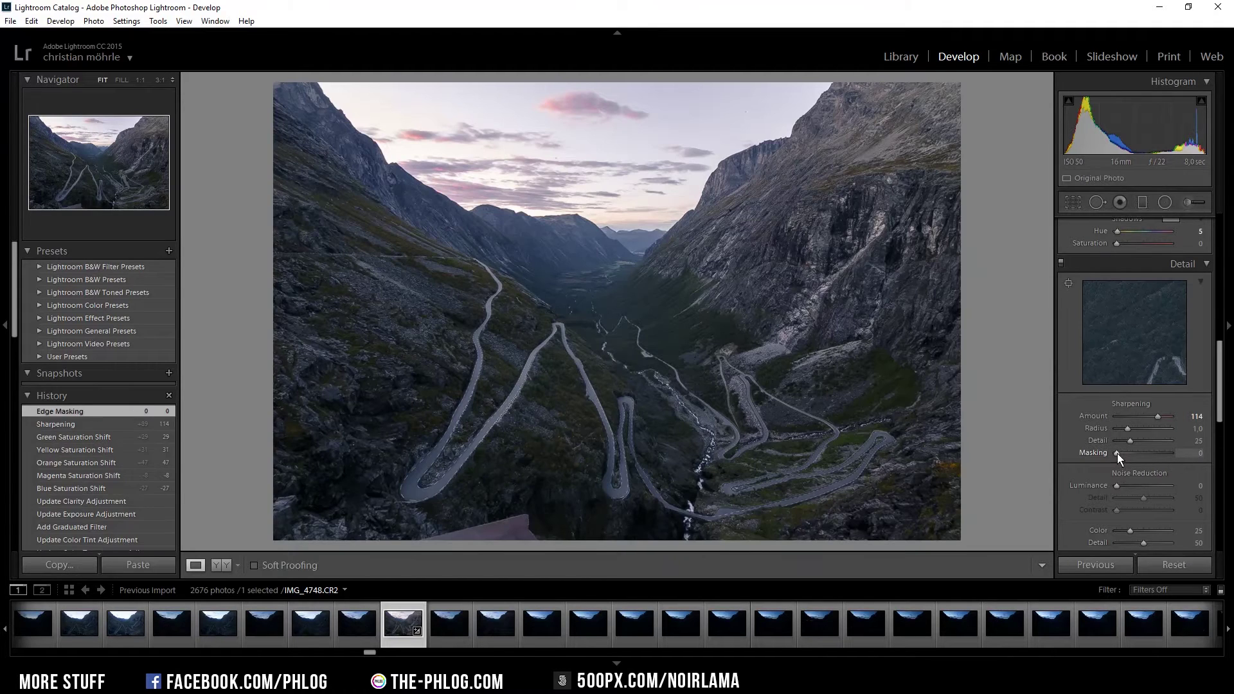
{"action": "key", "text": "alt"}
{"action": "left_click_drag", "start_coordinate": [1116, 453], "coordinate": [1146, 455]}
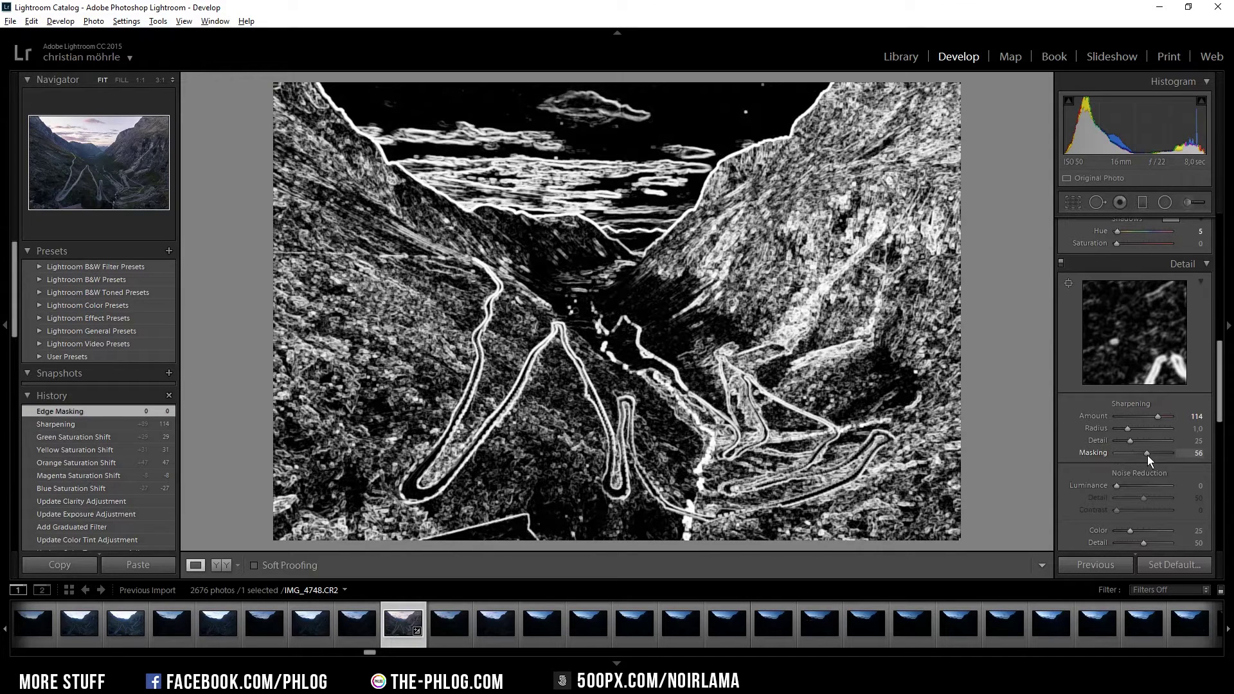
{"action": "left_click_drag", "start_coordinate": [1147, 455], "coordinate": [1149, 455]}
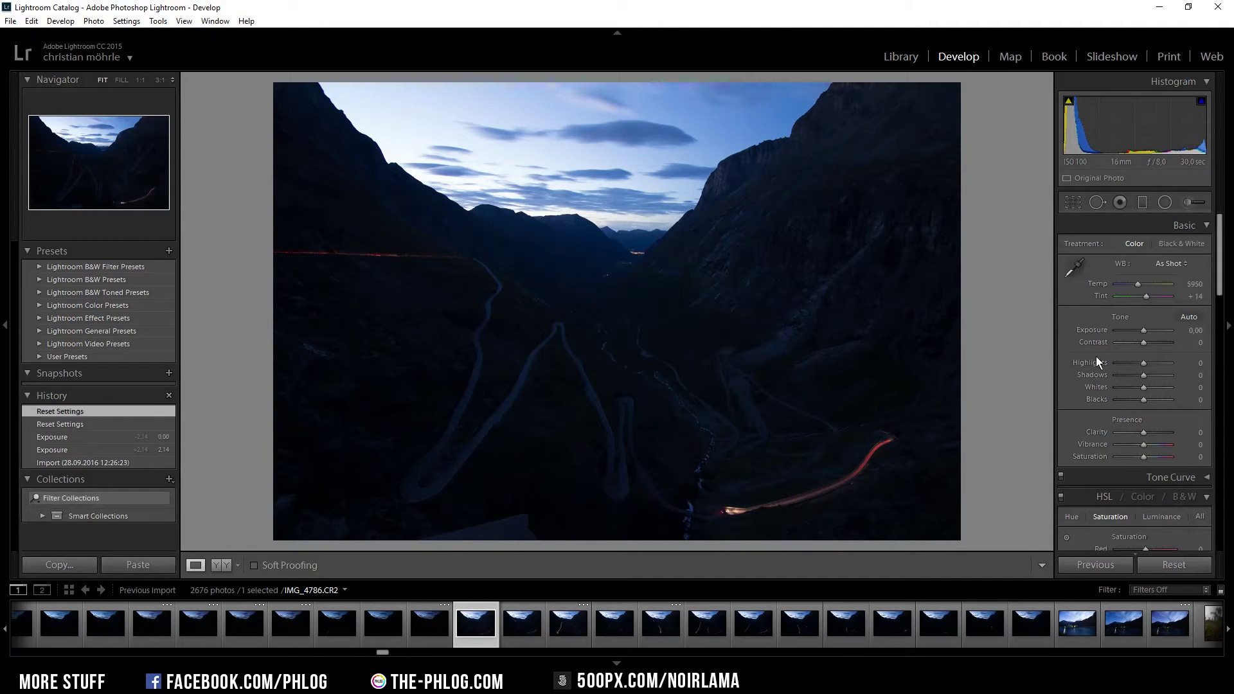
Step: Set IMG_4786 to Highlights +100, Shadows -48, Whites +36, Clarity +36 and Vibrance +79
{"action": "left_click_drag", "start_coordinate": [1144, 362], "coordinate": [1186, 367]}
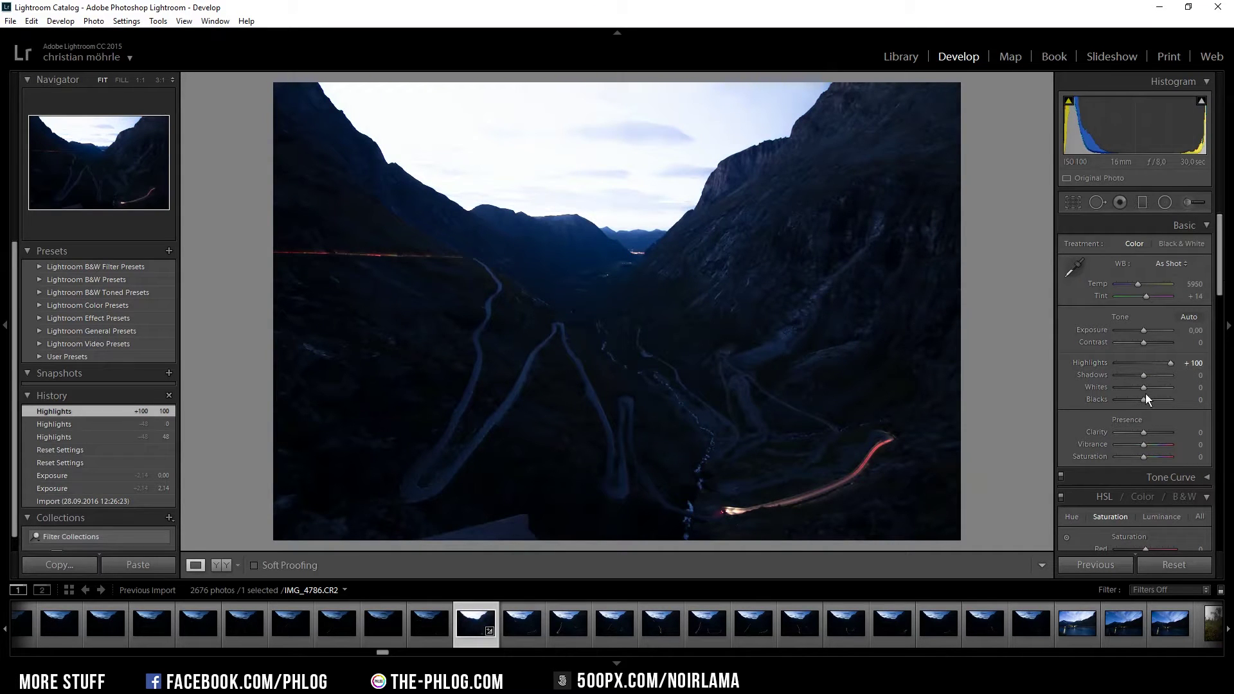
{"action": "left_click_drag", "start_coordinate": [1144, 387], "coordinate": [1152, 387]}
{"action": "left_click_drag", "start_coordinate": [1144, 433], "coordinate": [1155, 433]}
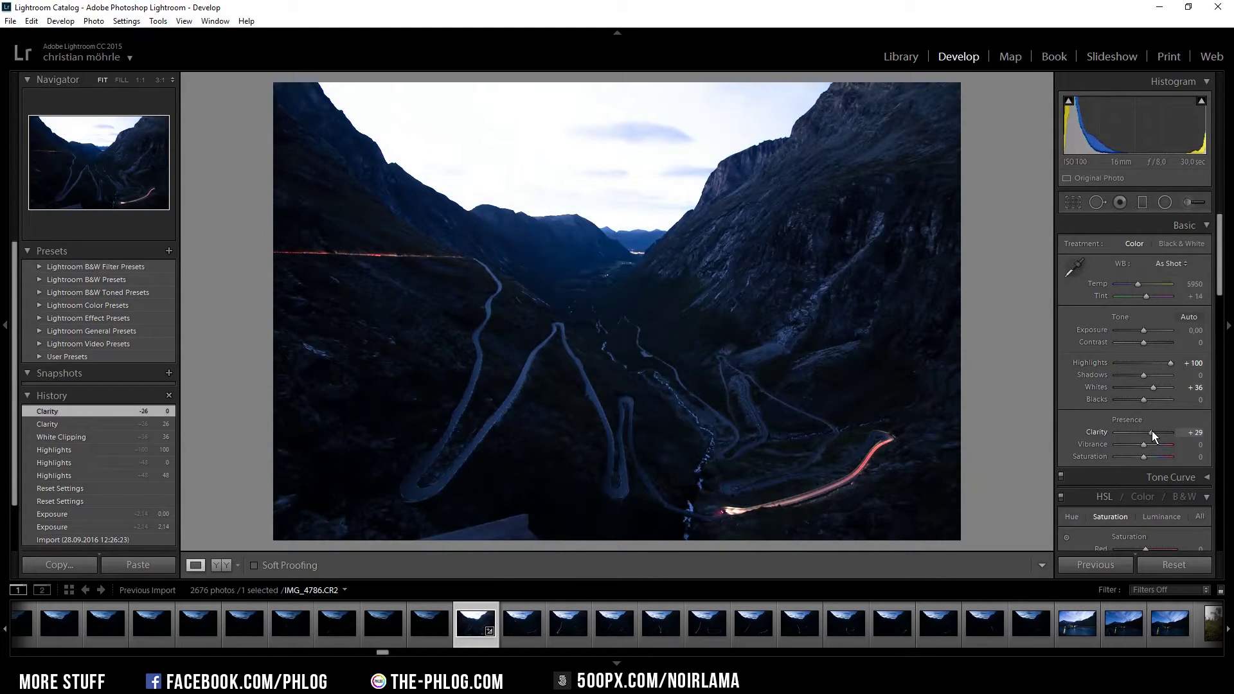
{"action": "left_click_drag", "start_coordinate": [1151, 430], "coordinate": [1151, 431]}
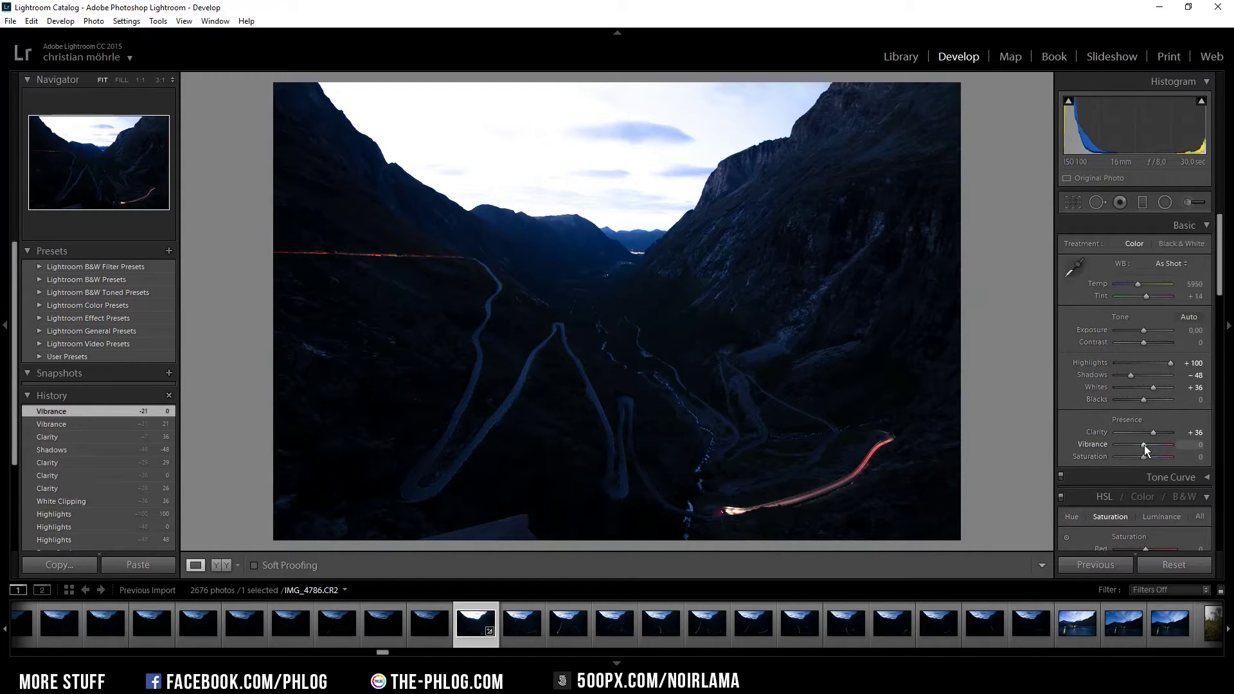
{"action": "left_click_drag", "start_coordinate": [1145, 449], "coordinate": [1154, 449]}
Step: Set the sharpening Amount to 113 and edge Masking to 42
{"action": "scroll", "coordinate": [1159, 446], "scroll_direction": "down", "scroll_amount": 10}
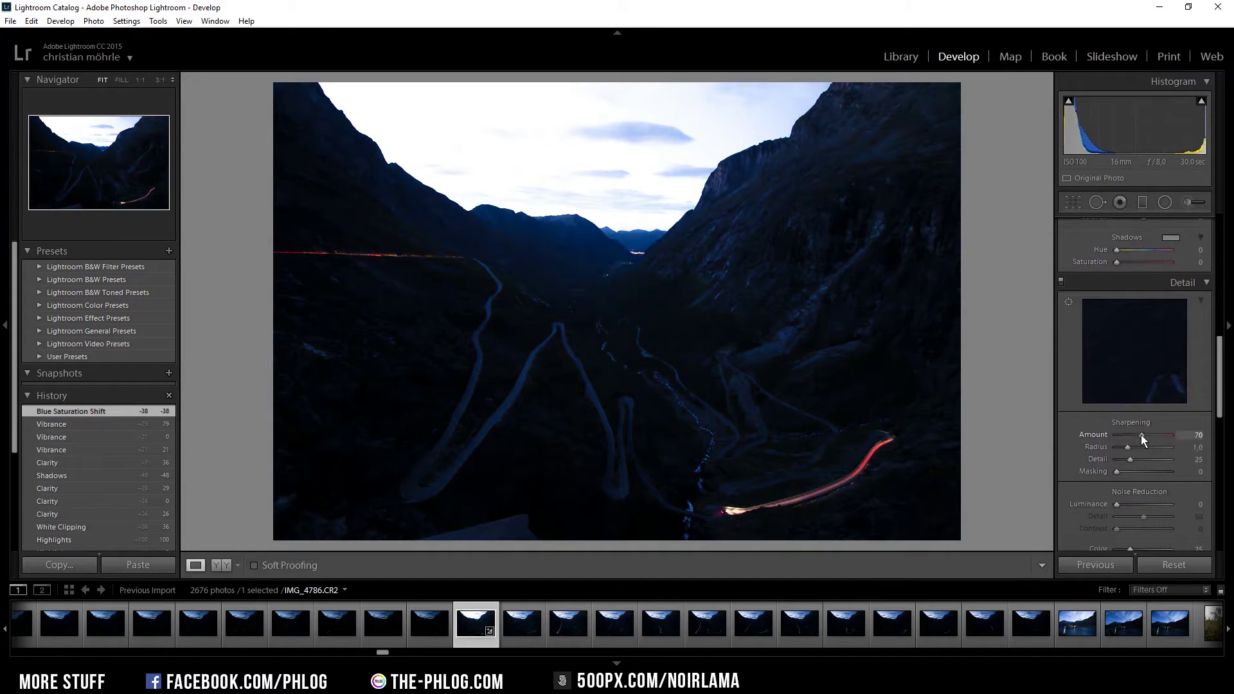
{"action": "left_click_drag", "start_coordinate": [1154, 435], "coordinate": [1157, 435]}
{"action": "left_click_drag", "start_coordinate": [1116, 472], "coordinate": [1139, 472]}
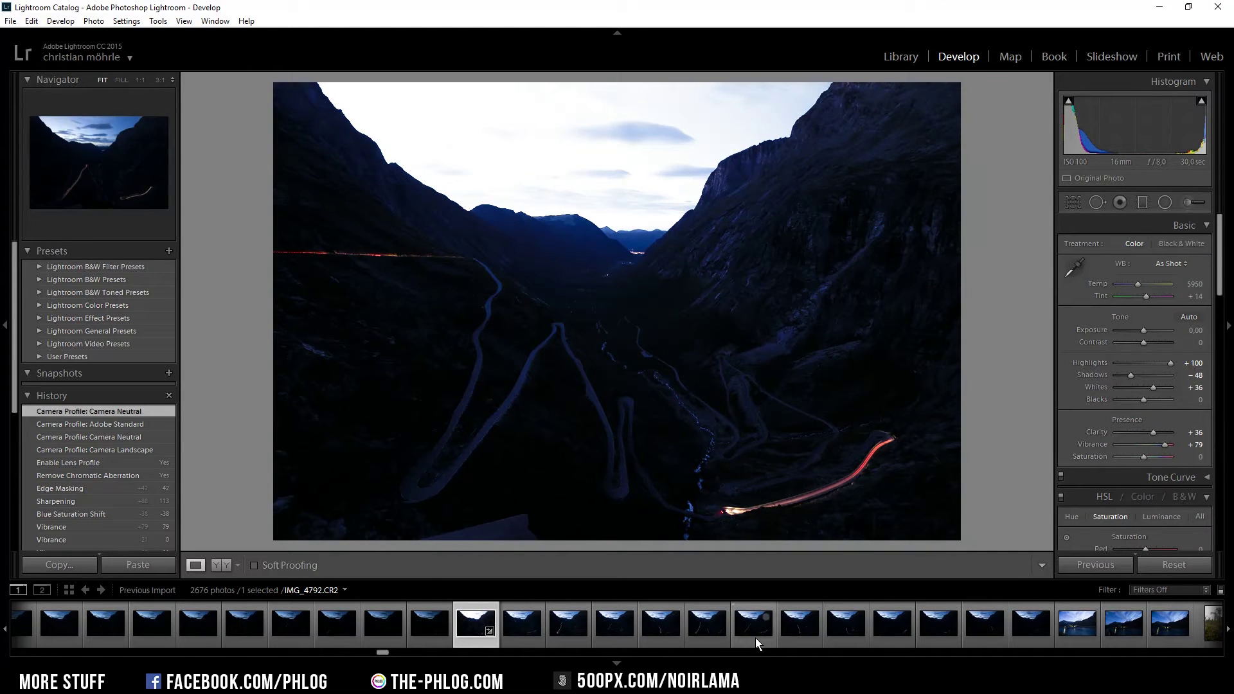
Step: Select all 13 light-trail shots and synchronize every IMG_4786 setting across them
{"action": "left_click", "coordinate": [1019, 630], "text": "shift"}
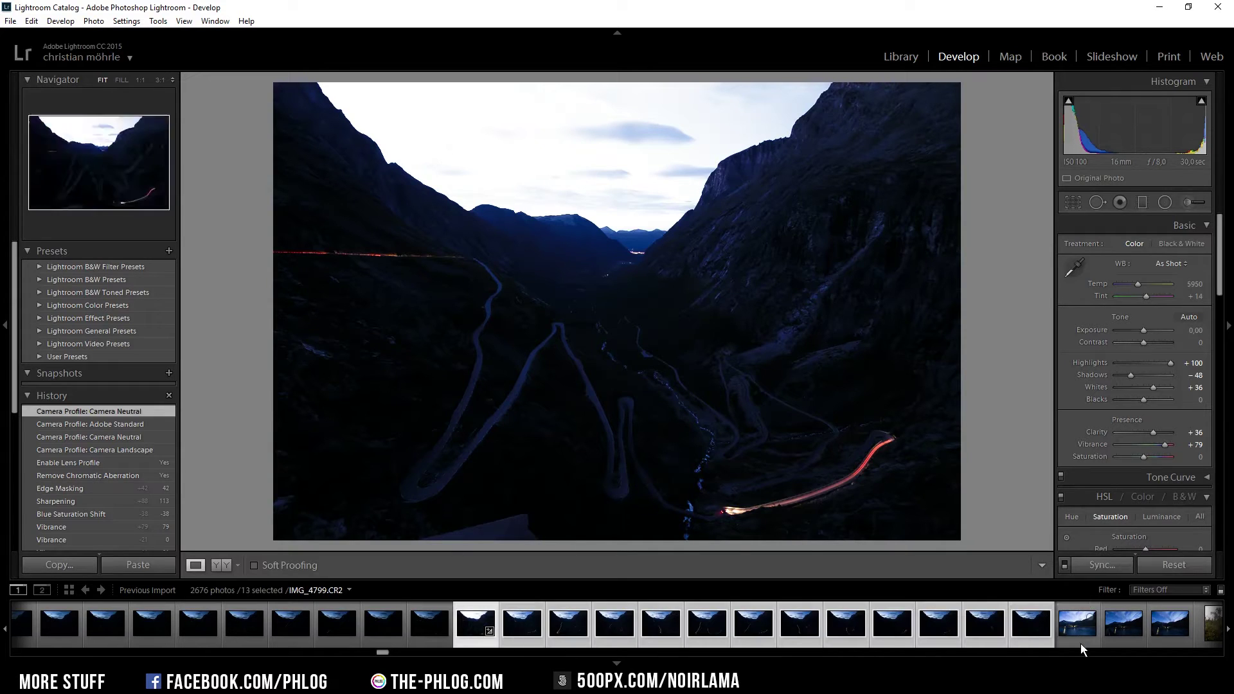
{"action": "left_click", "coordinate": [1101, 568]}
{"action": "left_click", "coordinate": [410, 461]}
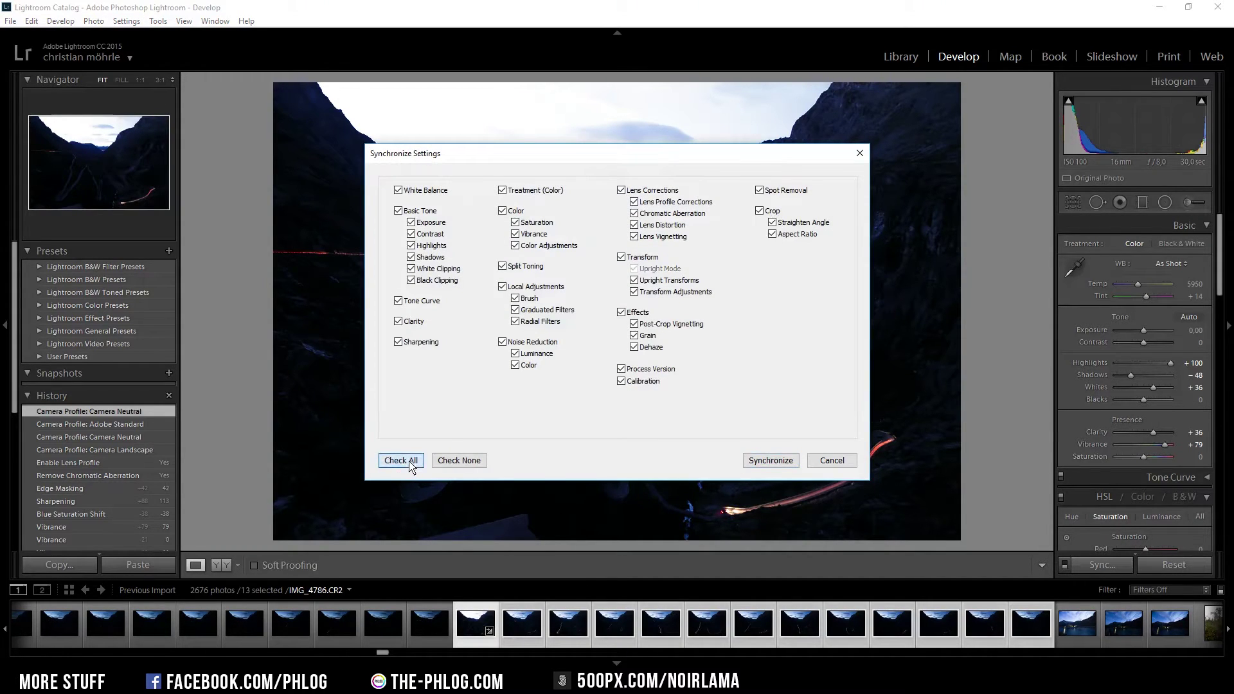
{"action": "left_click", "coordinate": [773, 461]}
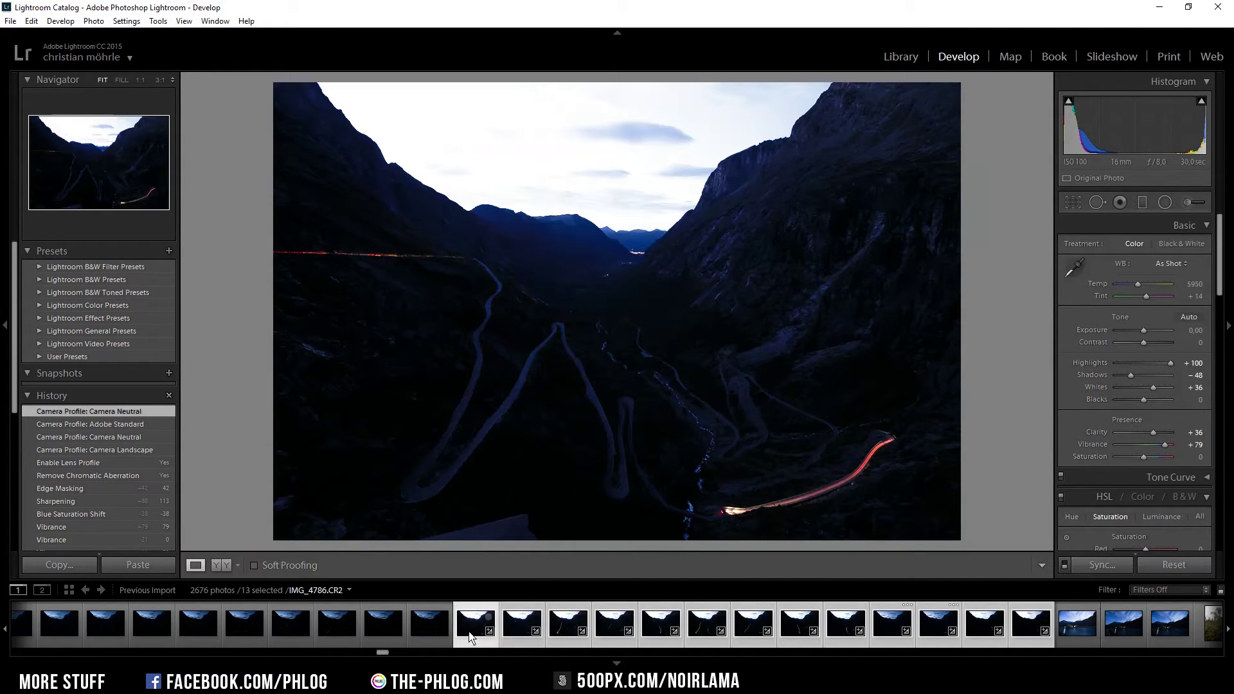
{"action": "left_click", "coordinate": [10, 21]}
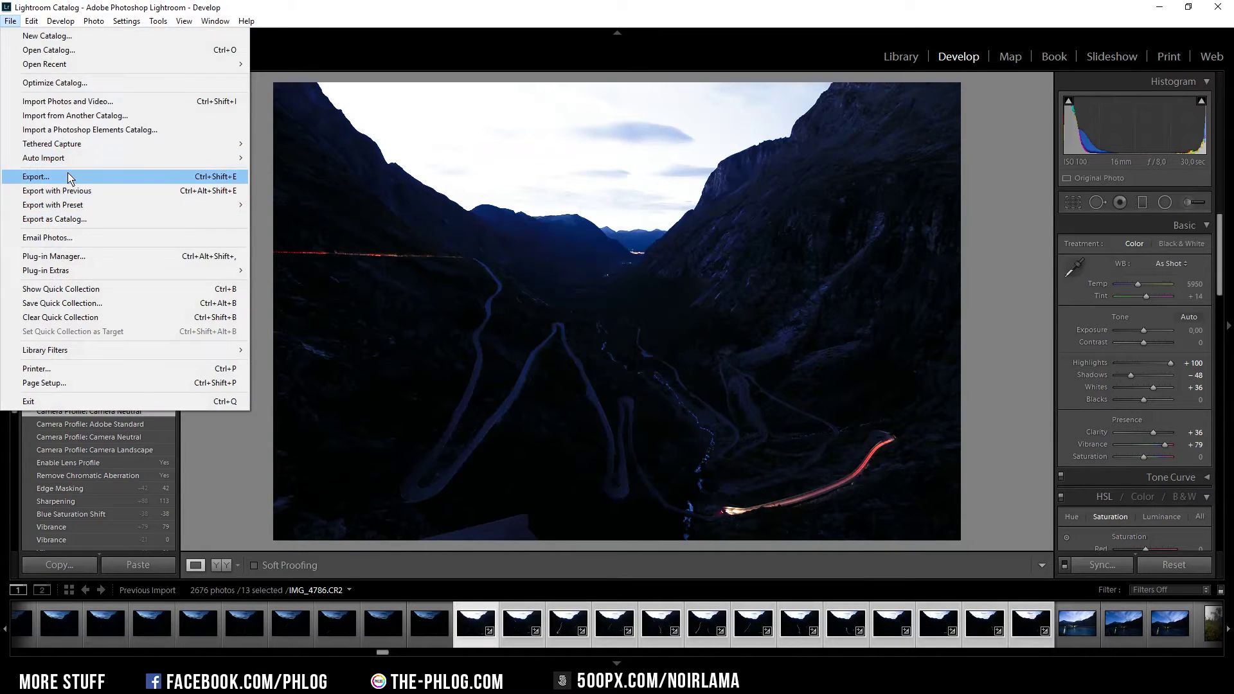
Step: Export the selected photos and open them in Photoshop as layers over the IMG_4748 background
{"action": "left_click", "coordinate": [70, 177]}
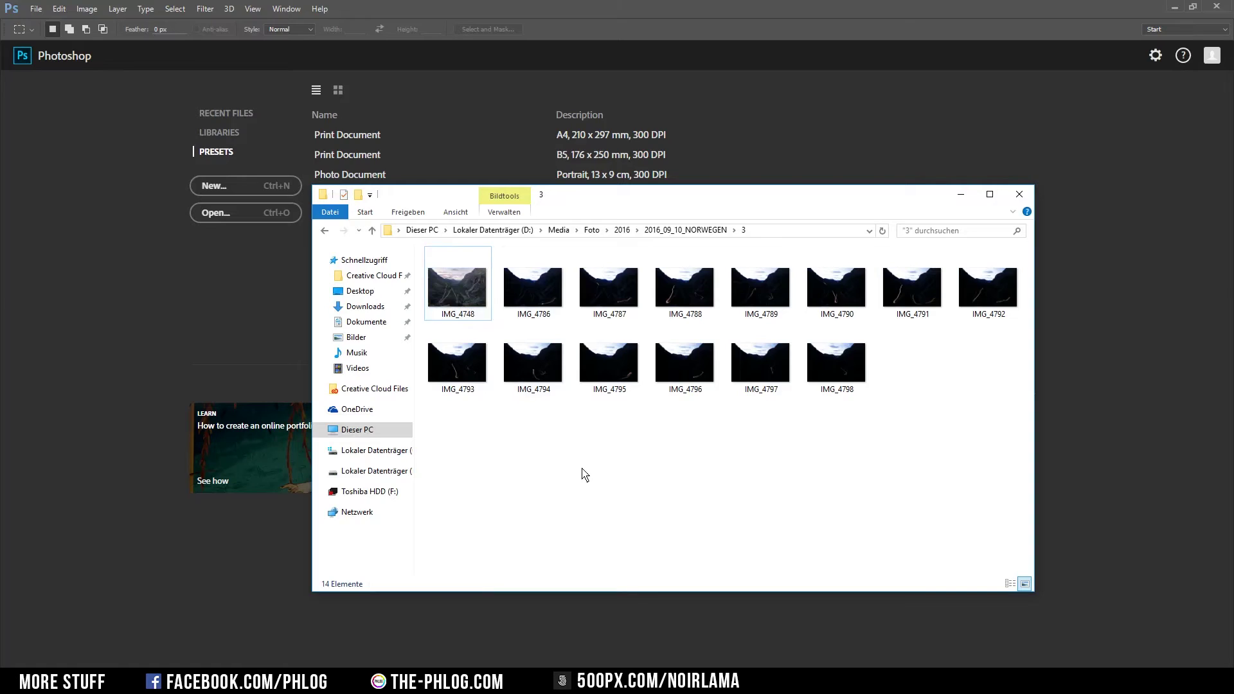
{"action": "left_click", "coordinate": [441, 293]}
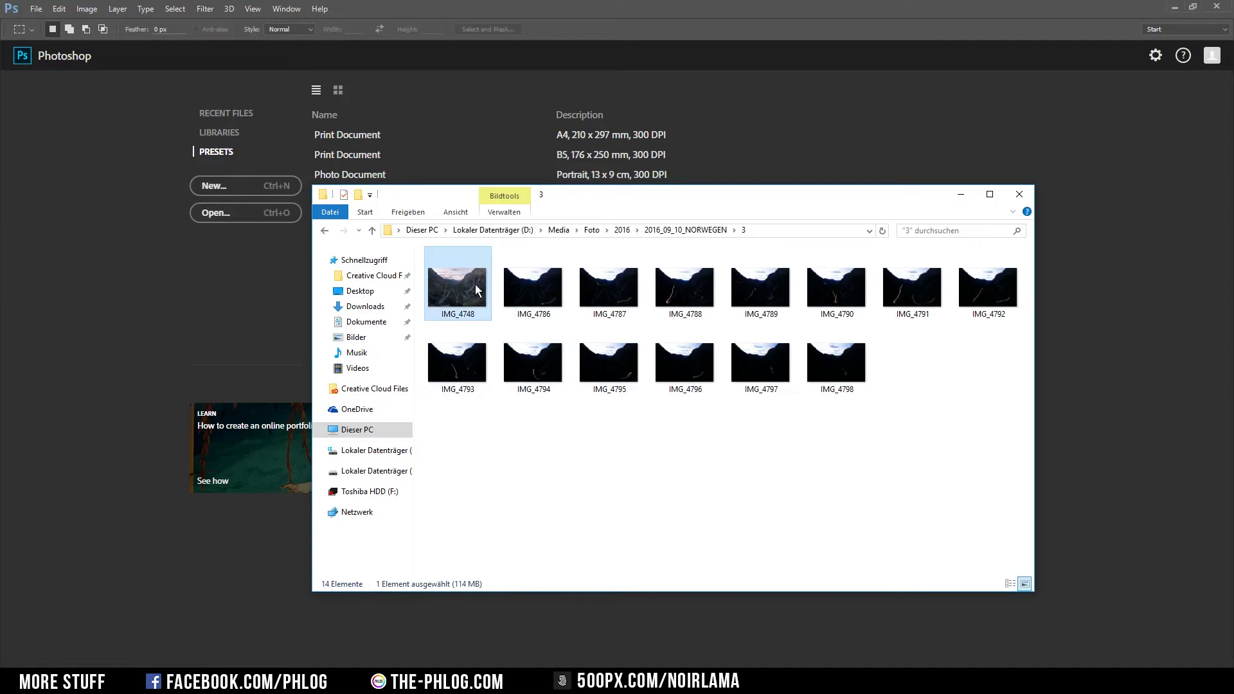
{"action": "key", "text": "Escape"}
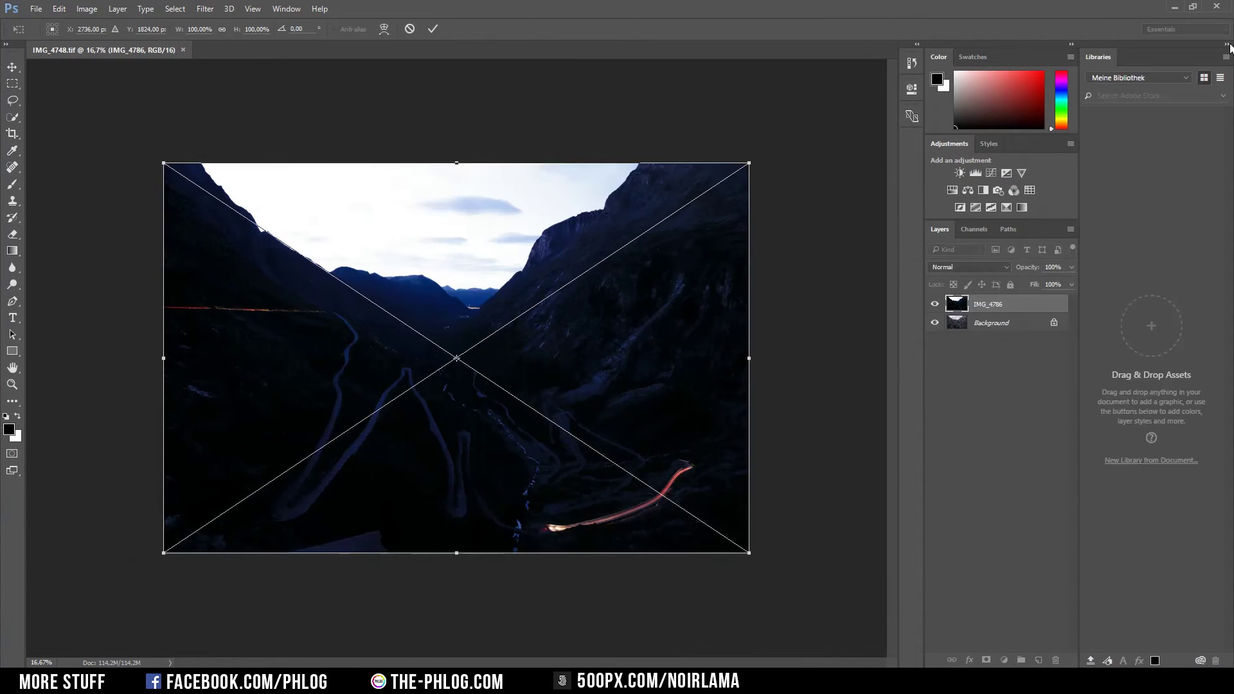
{"action": "left_click", "coordinate": [433, 29]}
Step: Commit the remaining light-trail layers, then place a slightly darker re-export of IMG_4748 as IMG_4748-2
{"action": "left_click", "coordinate": [432, 29]}
{"action": "left_click", "coordinate": [433, 29]}
{"action": "left_click", "coordinate": [432, 29]}
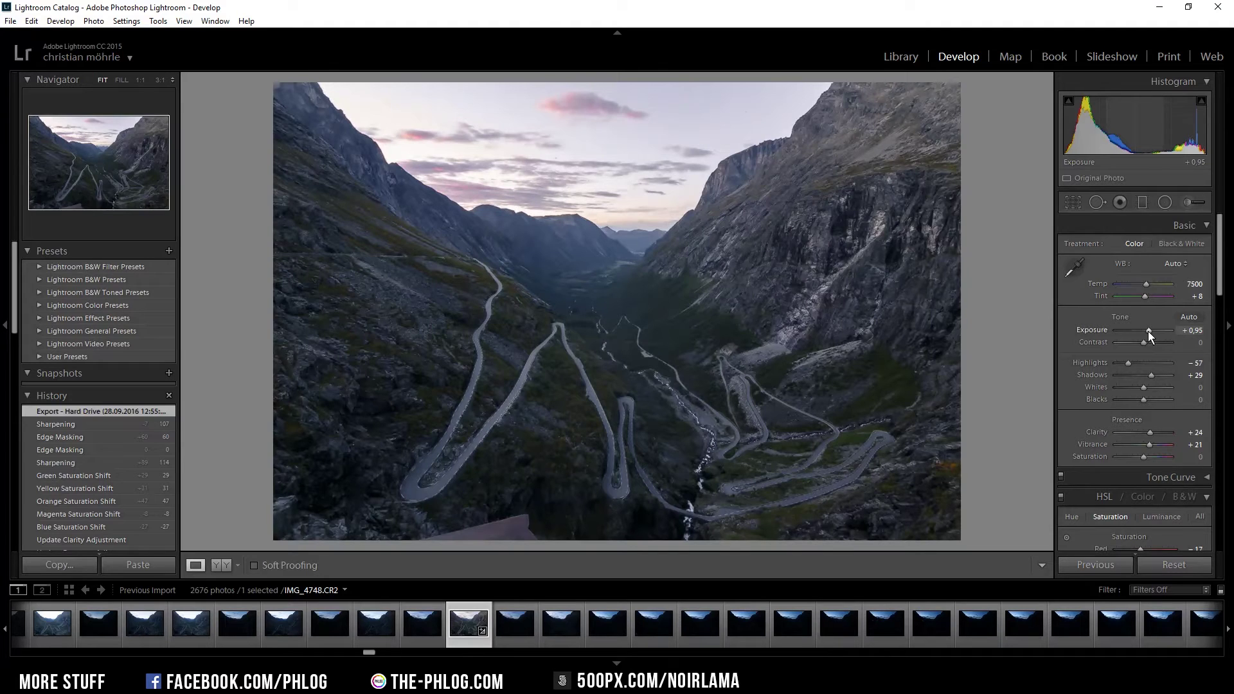
{"action": "left_click_drag", "start_coordinate": [1147, 330], "coordinate": [1144, 329]}
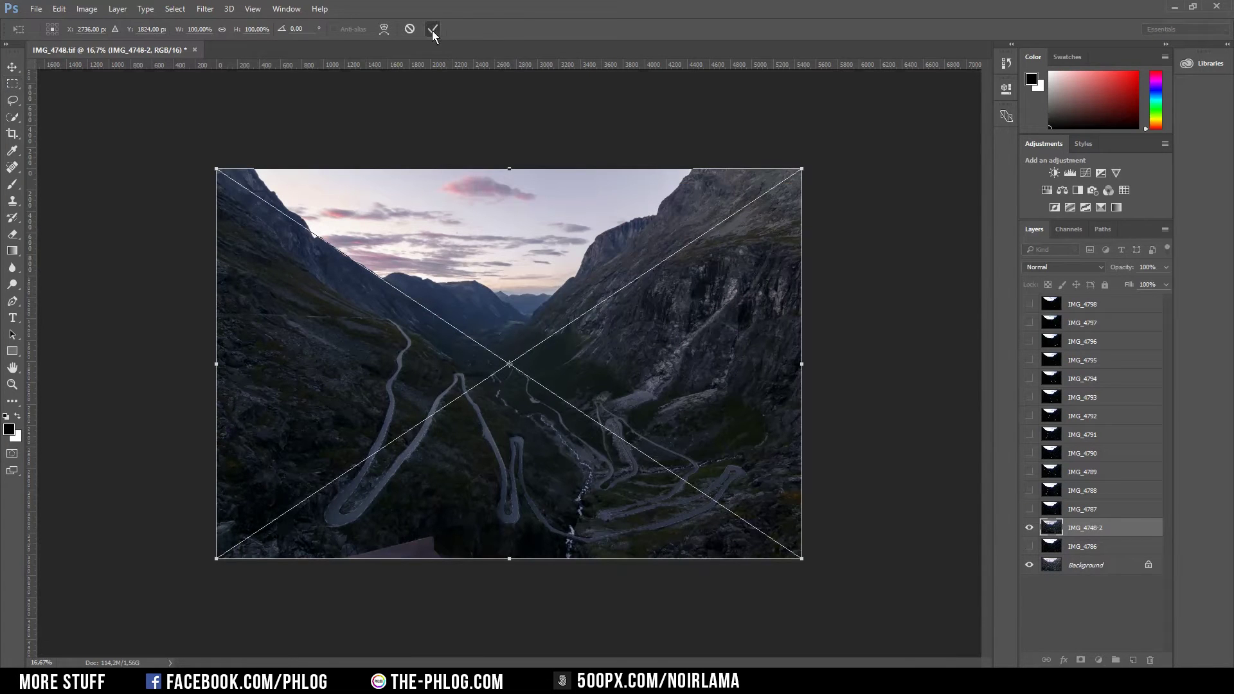
{"action": "left_click", "coordinate": [429, 29]}
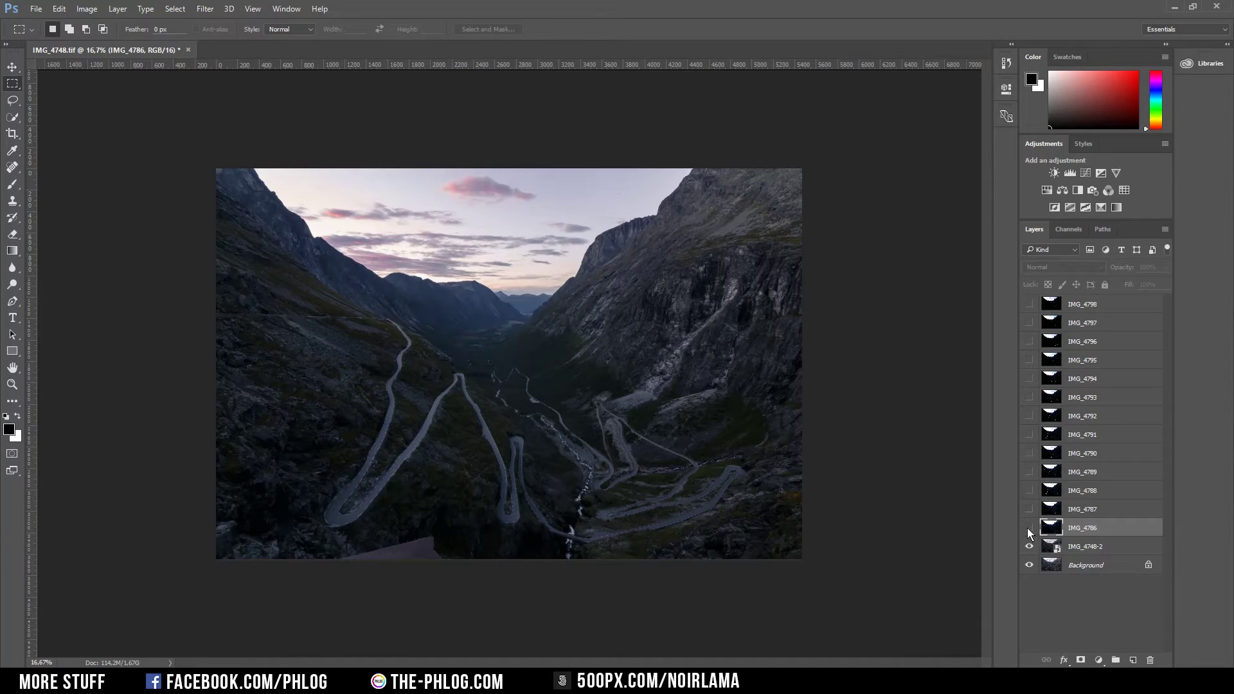
Step: Show IMG_4748-2 and IMG_4786, set IMG_4786 to Lighten blending, and add a layer mask
{"action": "left_click", "coordinate": [1029, 546]}
{"action": "left_click", "coordinate": [1028, 528]}
{"action": "left_click", "coordinate": [1061, 267]}
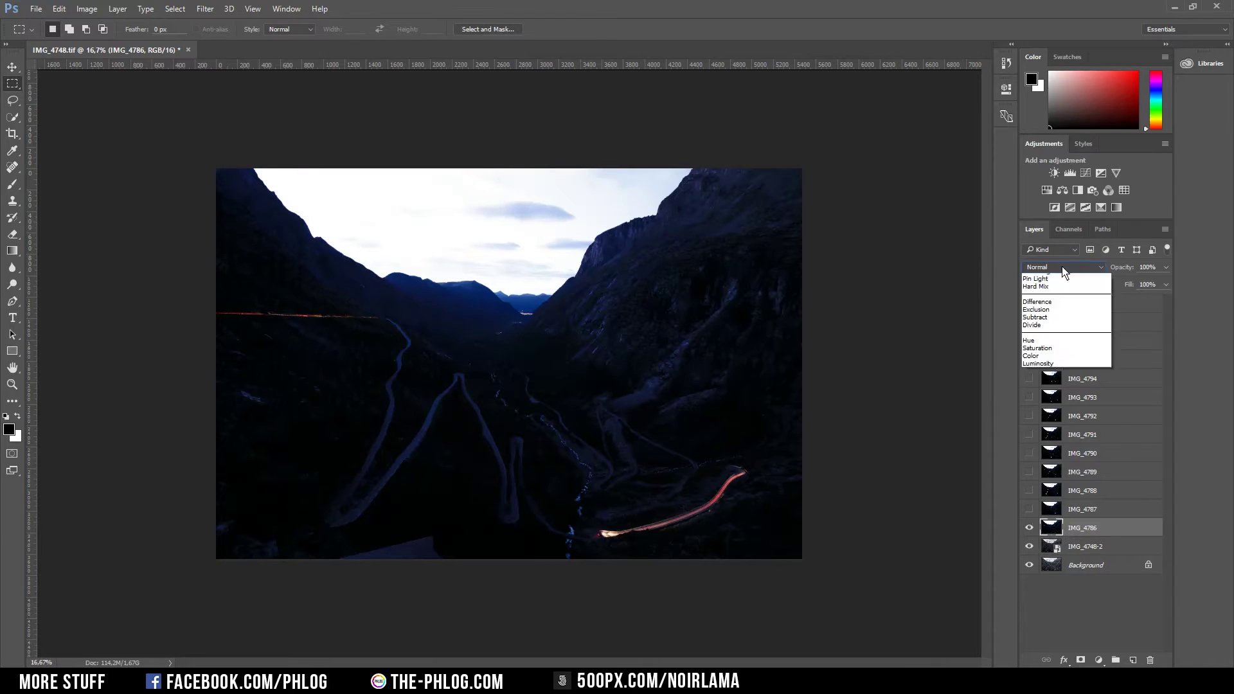
{"action": "left_click", "coordinate": [1053, 348]}
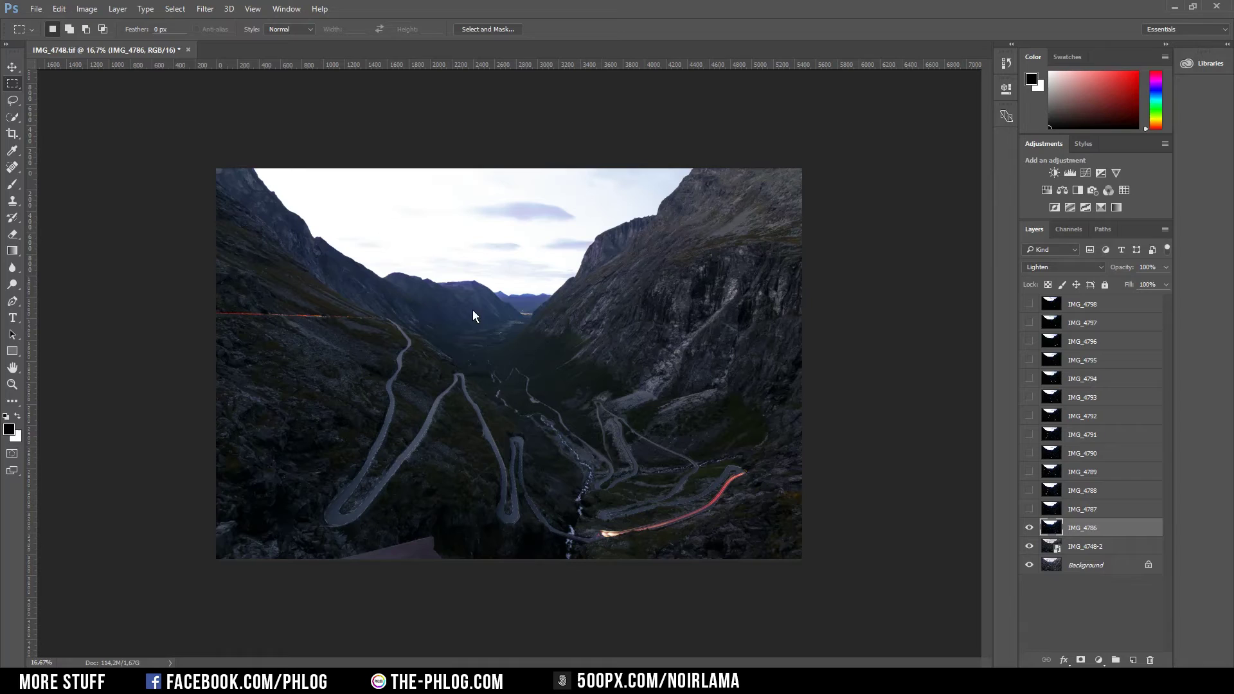
{"action": "left_click", "coordinate": [1082, 661]}
Step: Paint black with a 1081 px brush over IMG_4786's sky on its mask to restore the pink clouds
{"action": "key", "text": "b"}
{"action": "left_click", "coordinate": [19, 417]}
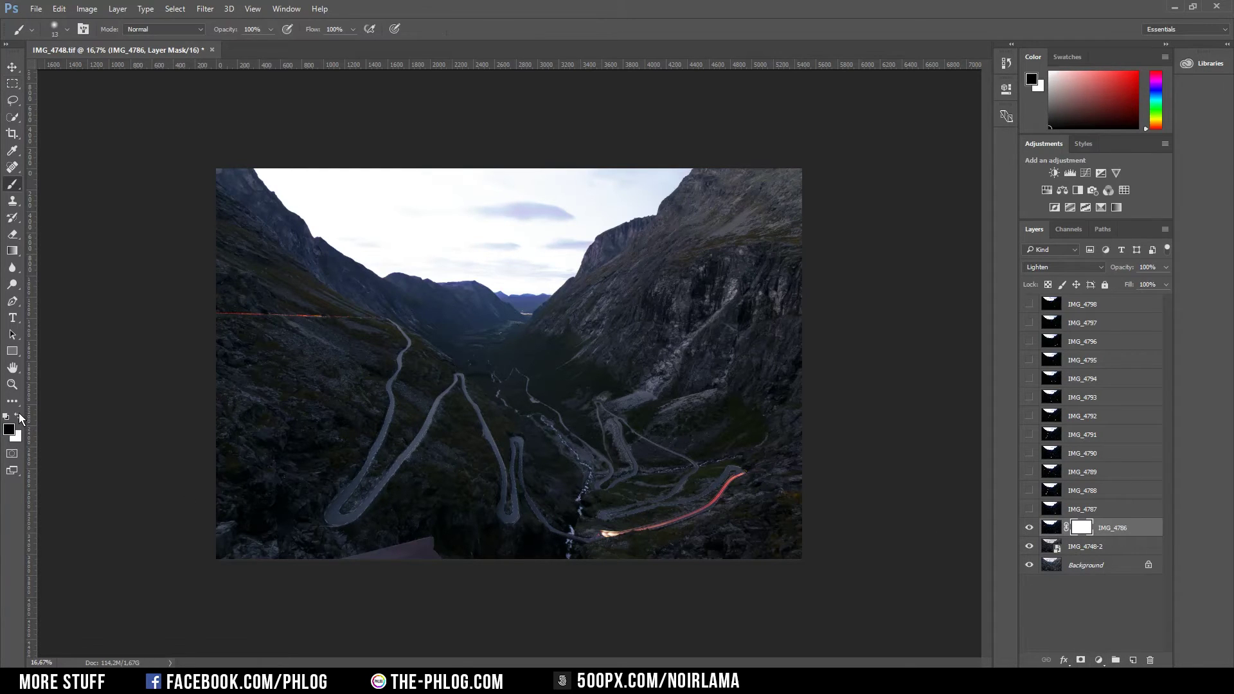
{"action": "left_click_drag", "start_coordinate": [429, 278], "coordinate": [517, 300]}
{"action": "mouse_move", "coordinate": [271, 172]}
{"action": "left_mouse_down"}
{"action": "mouse_move", "coordinate": [377, 195]}
{"action": "mouse_move", "coordinate": [209, 195]}
{"action": "mouse_move", "coordinate": [499, 234]}
{"action": "mouse_move", "coordinate": [444, 202]}
{"action": "mouse_move", "coordinate": [668, 193]}
{"action": "left_mouse_up"}
{"action": "left_click", "coordinate": [1033, 527]}
{"action": "left_click", "coordinate": [1028, 527]}
{"action": "scroll", "coordinate": [284, 358], "scroll_direction": "up", "scroll_amount": 3}
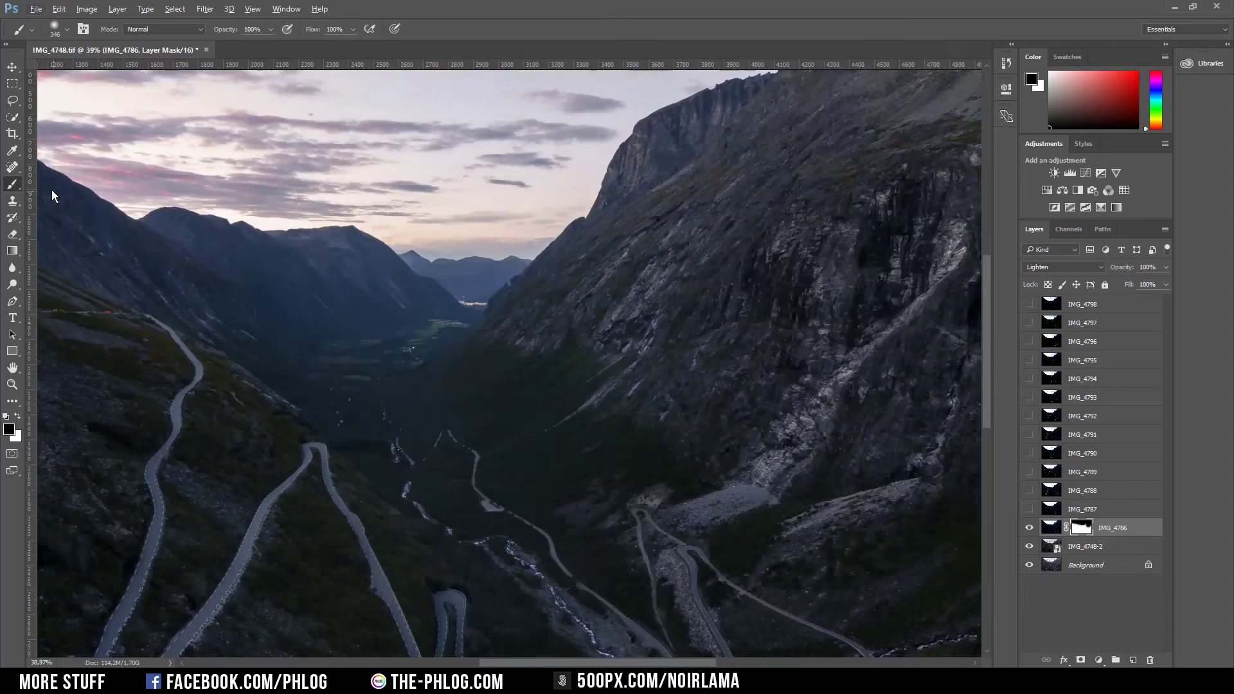
{"action": "scroll", "coordinate": [439, 455], "scroll_direction": "down", "scroll_amount": 2}
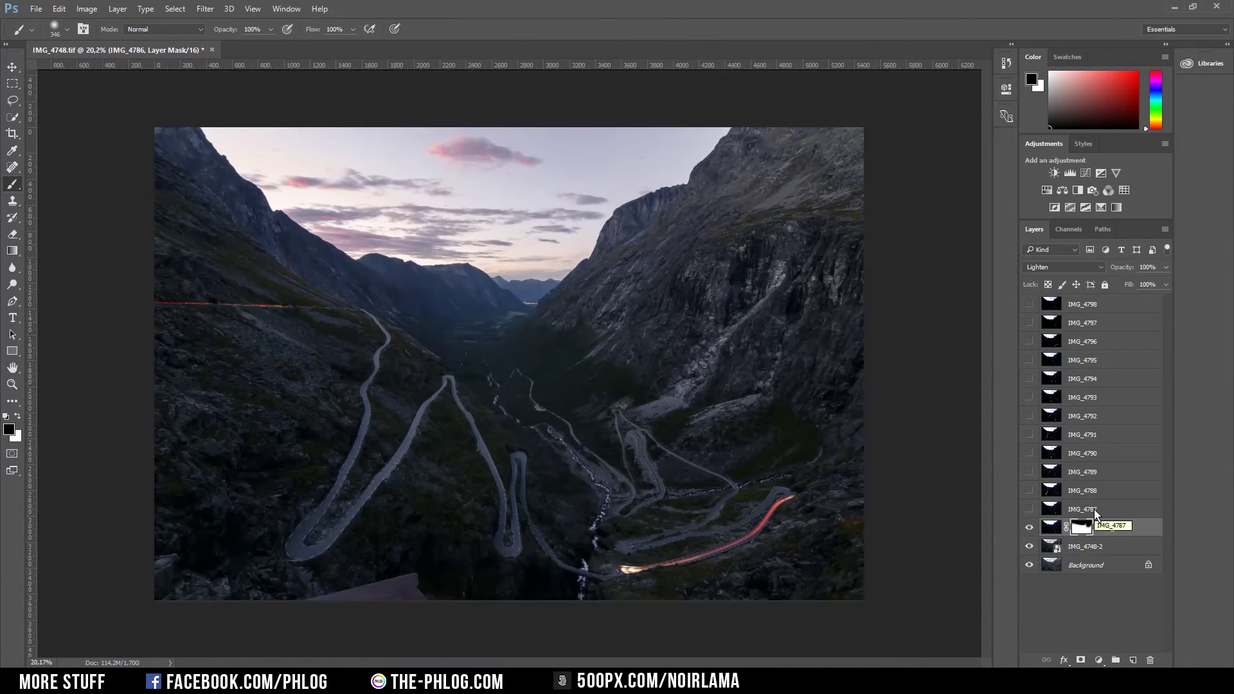
Step: Select layers IMG_4787–IMG_4793, set Lighten blending, and copy the sky mask onto IMG_4787
{"action": "left_click", "coordinate": [1137, 512]}
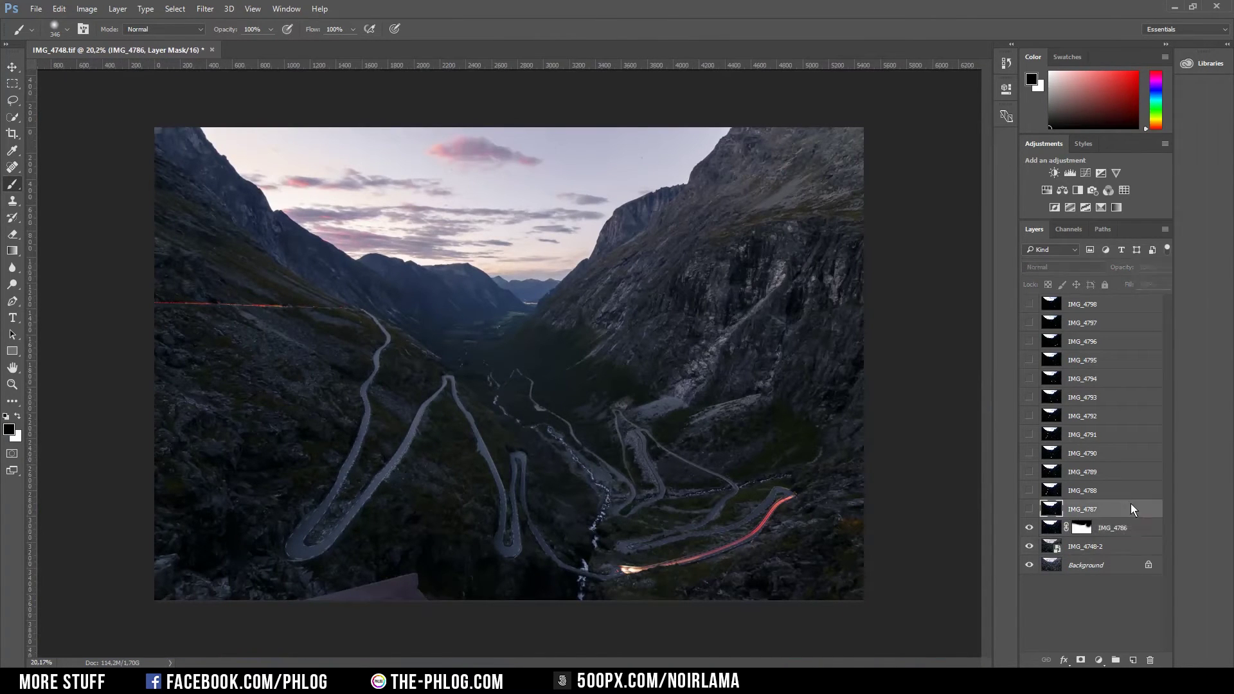
{"action": "left_click", "coordinate": [1112, 490]}
{"action": "left_click", "coordinate": [1109, 471]}
{"action": "left_click", "coordinate": [1105, 453]}
{"action": "left_click", "coordinate": [1101, 434]}
{"action": "left_click", "coordinate": [1099, 416]}
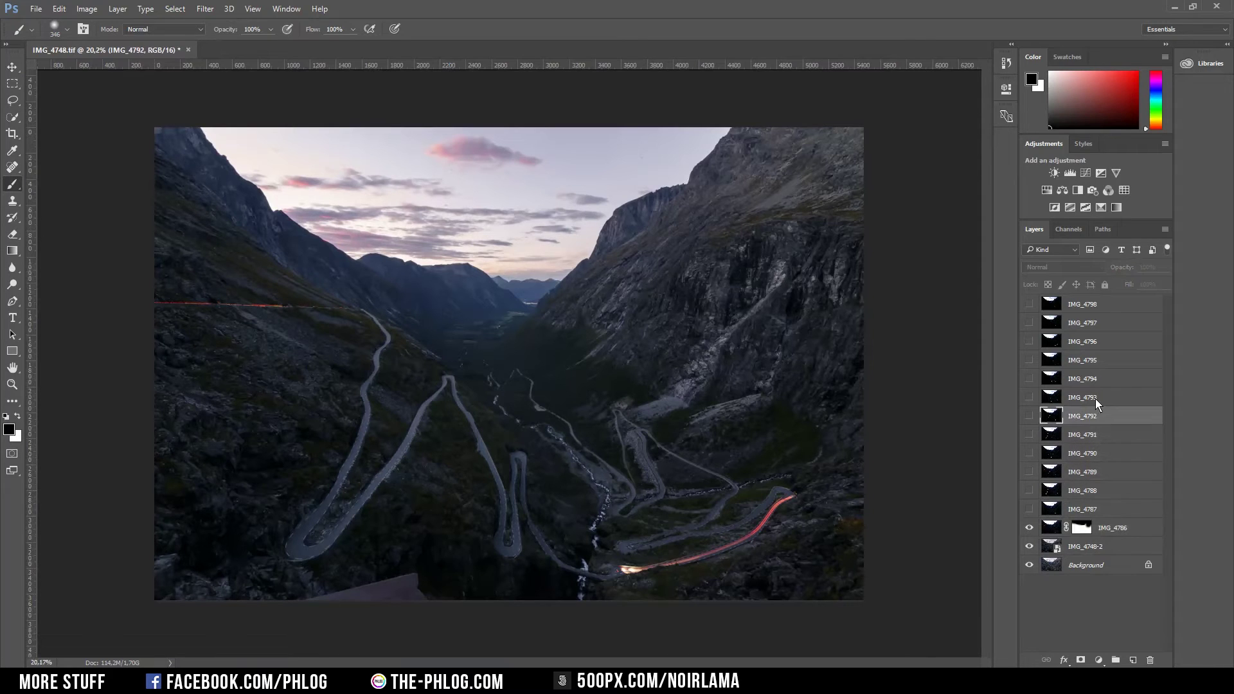
{"action": "left_click", "coordinate": [1097, 397]}
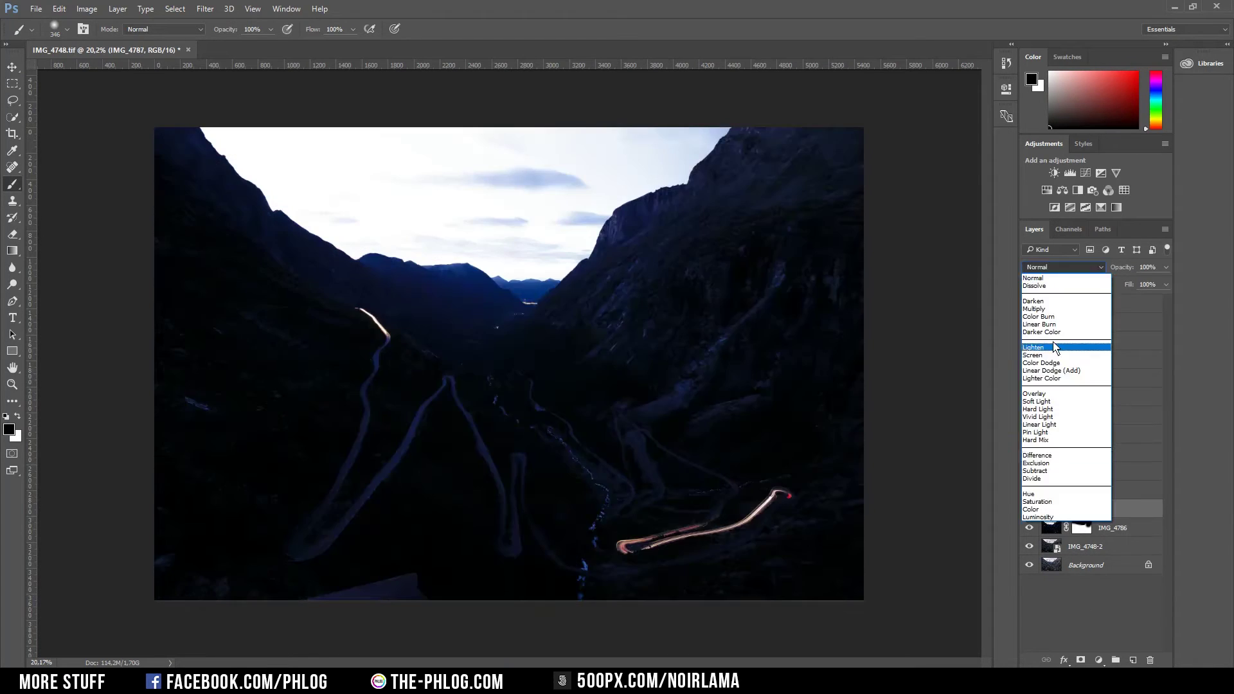
{"action": "left_click", "coordinate": [1054, 354]}
{"action": "left_click_drag", "start_coordinate": [1081, 528], "coordinate": [1029, 304]}
Step: Show layers IMG_4788–IMG_4793 with copied sky masks and set IMG_4793 to Lighten
{"action": "left_click", "coordinate": [1029, 490]}
{"action": "left_click", "coordinate": [1029, 471]}
{"action": "left_click", "coordinate": [1029, 453]}
{"action": "left_click", "coordinate": [1029, 434]}
{"action": "left_click", "coordinate": [1028, 415]}
{"action": "left_click", "coordinate": [1029, 397]}
{"action": "left_click", "coordinate": [1093, 397]}
{"action": "key", "text": "shift+alt+g"}
Step: Copy the sky mask onto IMG_4793 and show IMG_4794–IMG_4796 in Lighten mode with masks
{"action": "left_click", "coordinate": [1029, 378]}
{"action": "left_click", "coordinate": [1092, 378]}
{"action": "key", "text": "shift+alt+g"}
{"action": "left_click", "coordinate": [1029, 360]}
{"action": "left_click", "coordinate": [1093, 360]}
{"action": "key", "text": "shift+alt+g"}
{"action": "left_click", "coordinate": [1028, 341]}
{"action": "left_click", "coordinate": [1092, 342]}
{"action": "key", "text": "shift+alt+g"}
Step: Copy the sky mask onto IMG_4797 and IMG_4798 and make both layers visible
{"action": "left_click", "coordinate": [1092, 304]}
{"action": "left_click", "coordinate": [1029, 341], "text": "alt"}
{"action": "left_click", "coordinate": [1029, 341], "text": "alt"}
{"action": "left_click", "coordinate": [1093, 547]}
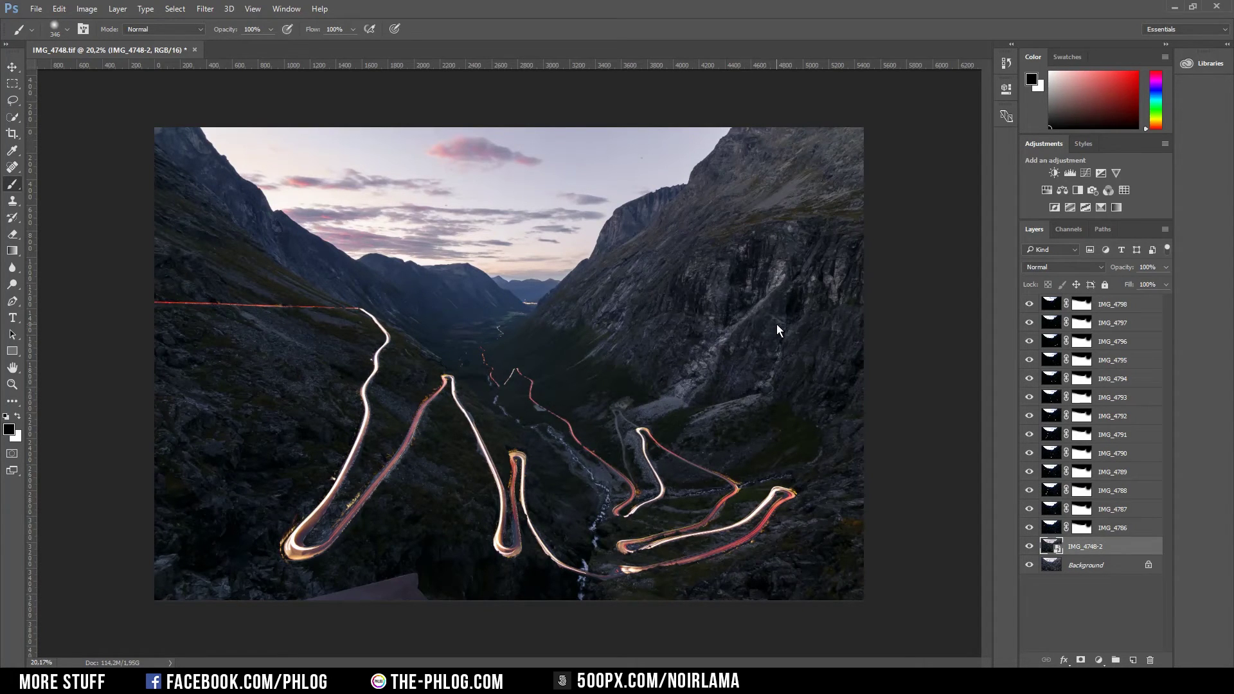
{"action": "left_click", "coordinate": [1115, 308]}
Step: Apply Color Efex Pro 4 Polarization at Strength 122% and Rotate 113° as a new layer
{"action": "key", "text": "ctrl+f"}
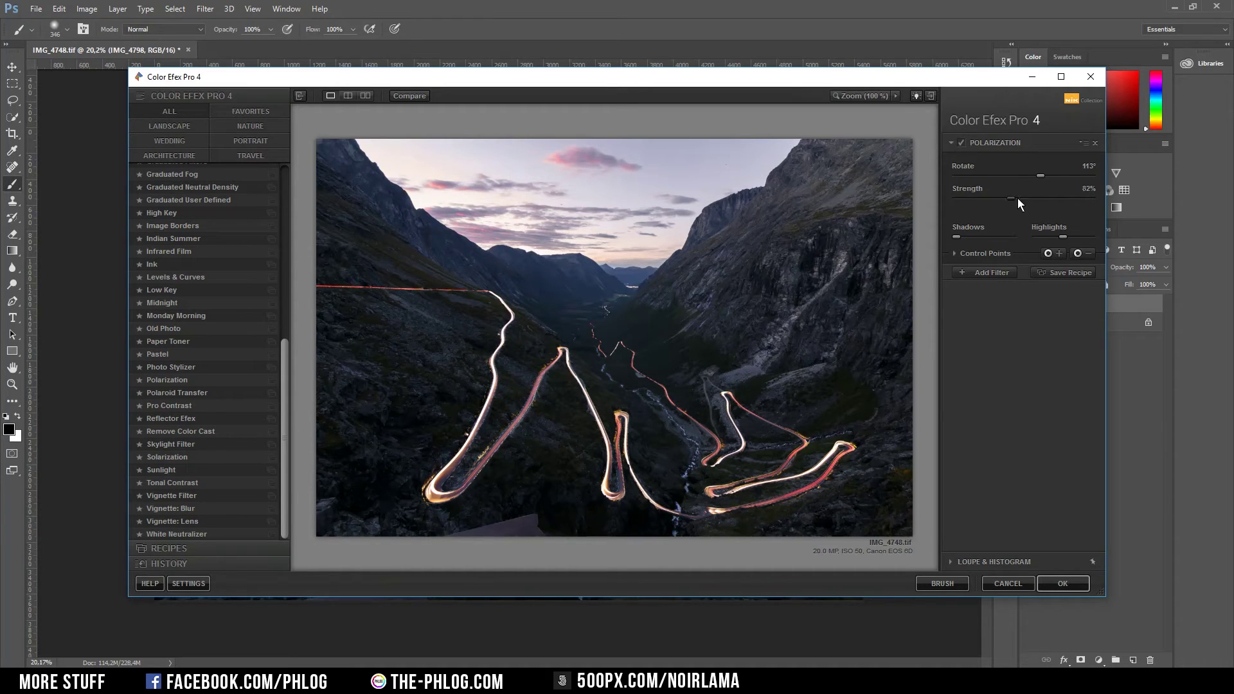
{"action": "left_click_drag", "start_coordinate": [1017, 200], "coordinate": [935, 191]}
{"action": "left_click_drag", "start_coordinate": [1005, 200], "coordinate": [1120, 209]}
{"action": "left_click", "coordinate": [1061, 584]}
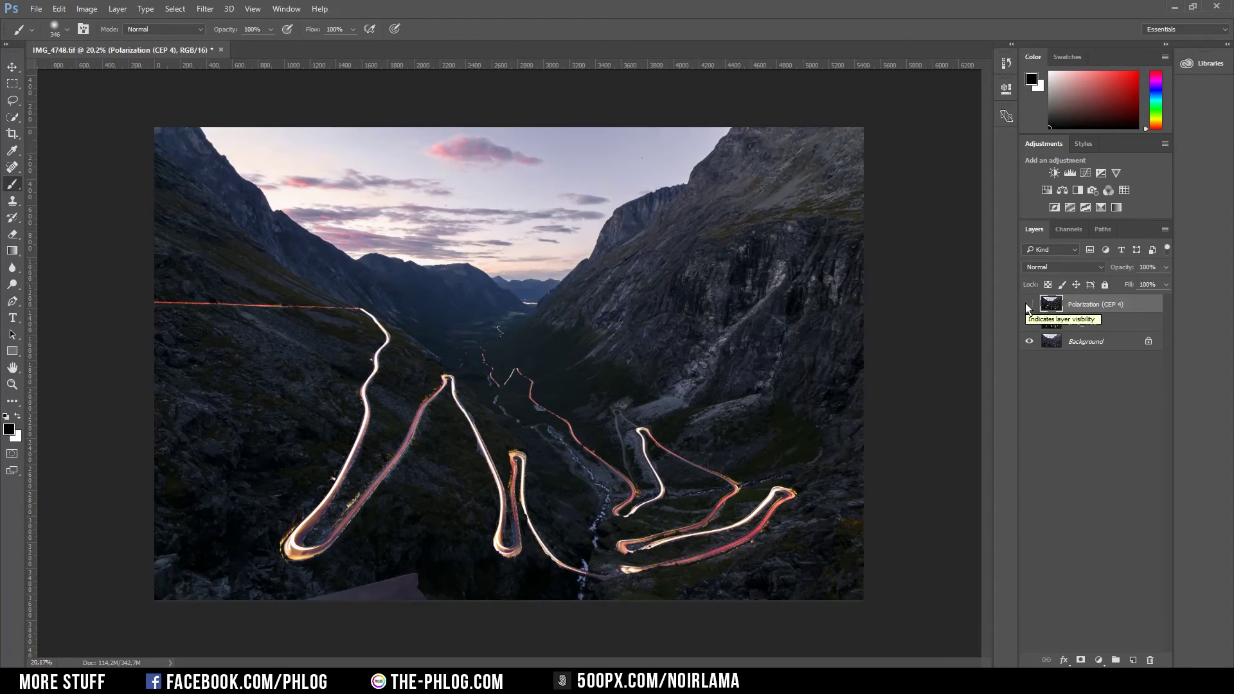
Step: Add a black-filled mask to the Polarization (CEP 4) layer, then pick white and a 663 px brush
{"action": "left_click", "coordinate": [1028, 305]}
{"action": "left_click", "coordinate": [1028, 305]}
{"action": "left_click", "coordinate": [1082, 662]}
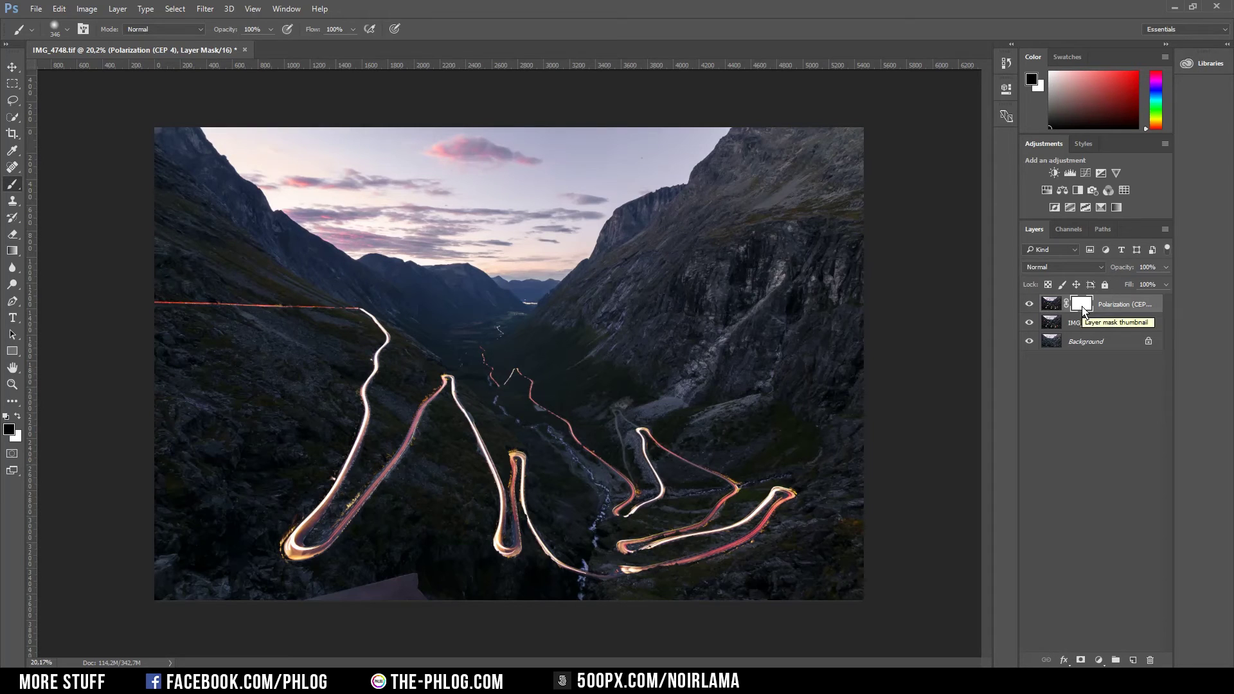
{"action": "key", "text": "shift+F5"}
{"action": "left_click", "coordinate": [641, 197]}
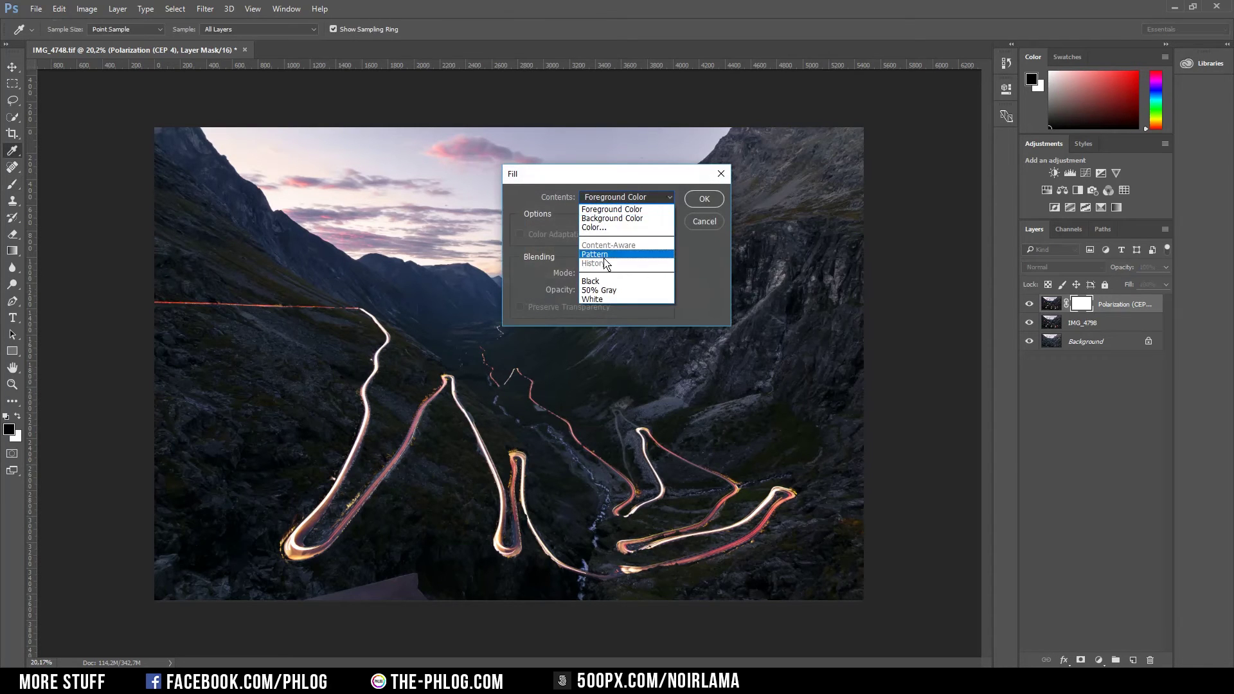
{"action": "left_click", "coordinate": [606, 284]}
{"action": "left_click", "coordinate": [704, 199]}
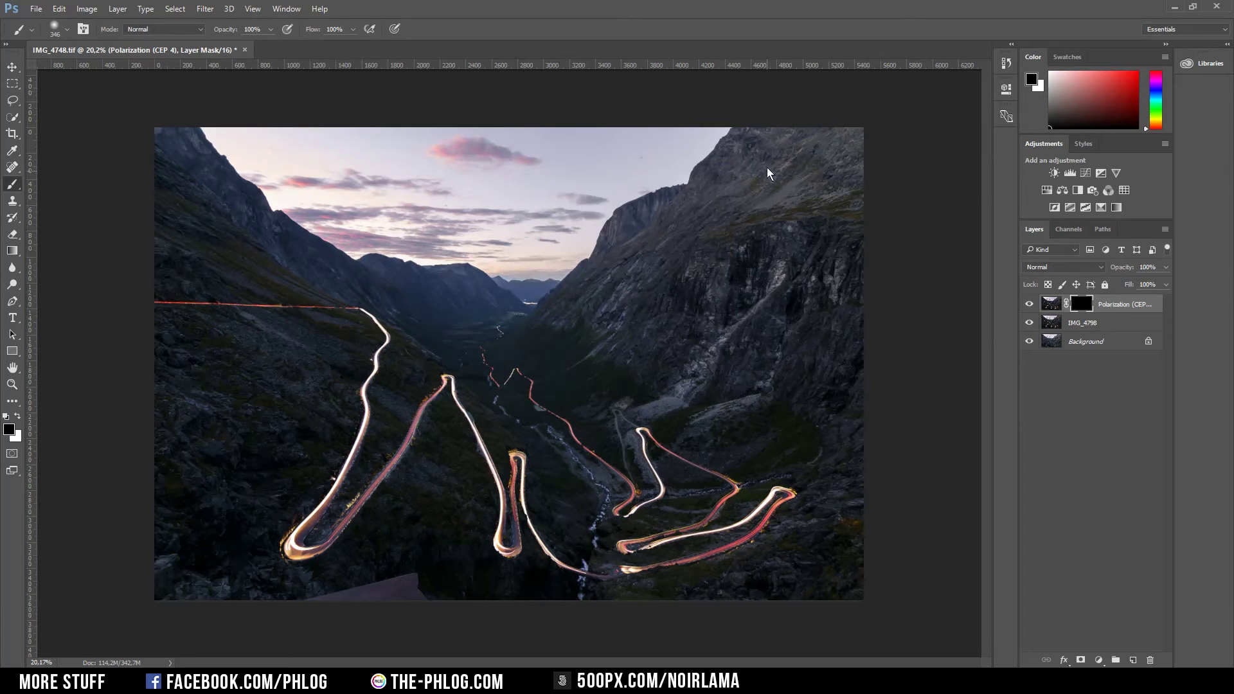
{"action": "left_click", "coordinate": [22, 419]}
{"action": "mouse_move", "coordinate": [266, 147]}
{"action": "left_mouse_down"}
{"action": "mouse_move", "coordinate": [277, 149]}
{"action": "mouse_move", "coordinate": [237, 135]}
{"action": "left_mouse_up"}
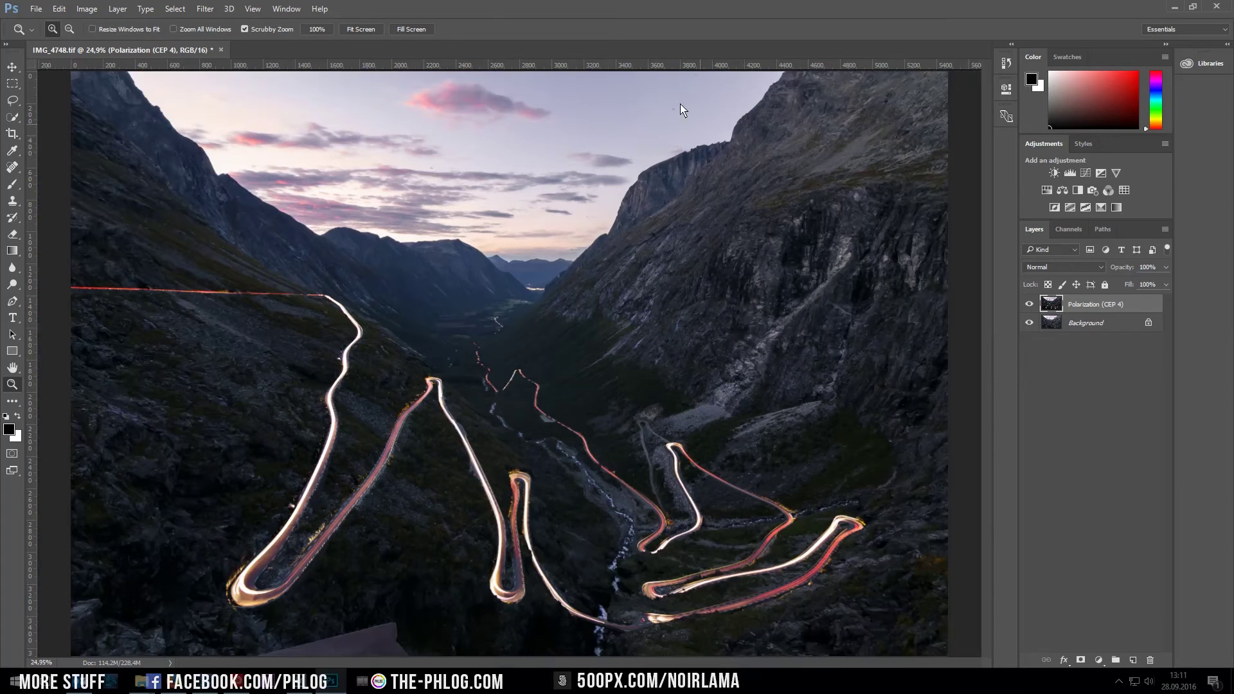
Step: Zoom into the sky and remove the dark dust spot with the Spot Healing Brush
{"action": "left_click", "coordinate": [699, 92]}
{"action": "mouse_move", "coordinate": [689, 96]}
{"action": "left_mouse_down"}
{"action": "mouse_move", "coordinate": [670, 132]}
{"action": "mouse_move", "coordinate": [697, 185]}
{"action": "left_mouse_up"}
{"action": "key", "text": "j"}
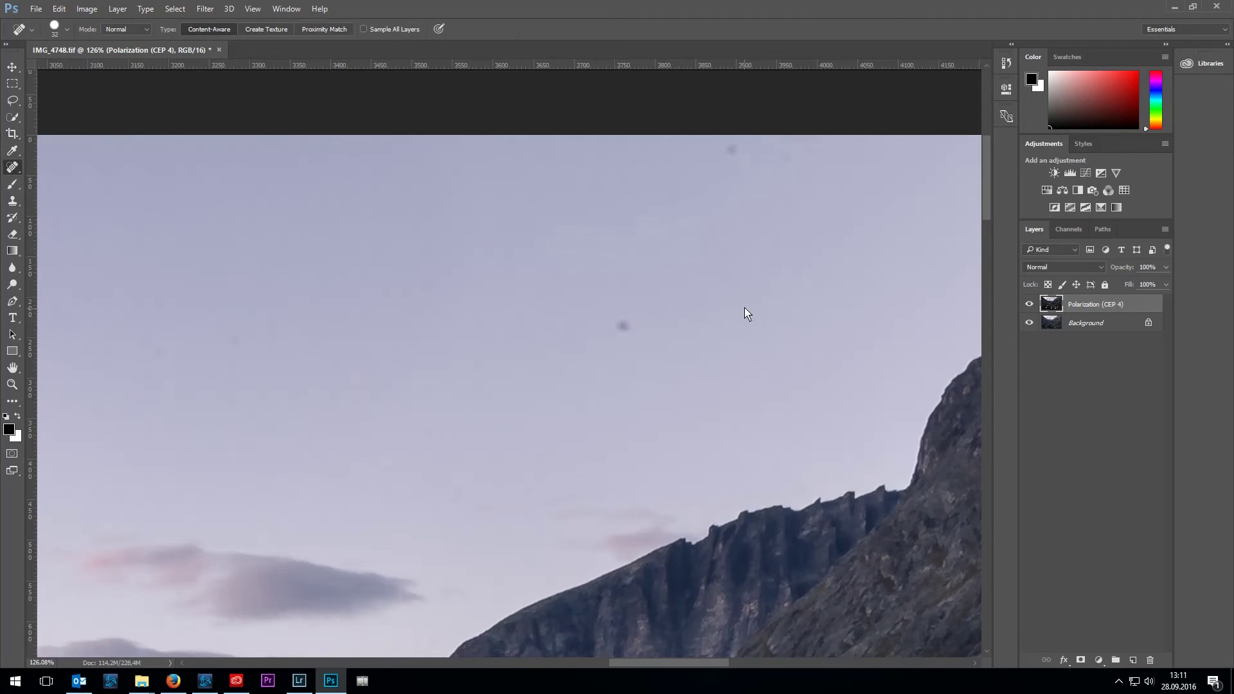
{"action": "left_click", "coordinate": [623, 325]}
{"action": "left_click_drag", "start_coordinate": [698, 661], "coordinate": [531, 419]}
{"action": "scroll", "coordinate": [372, 383], "scroll_direction": "down", "scroll_amount": 10}
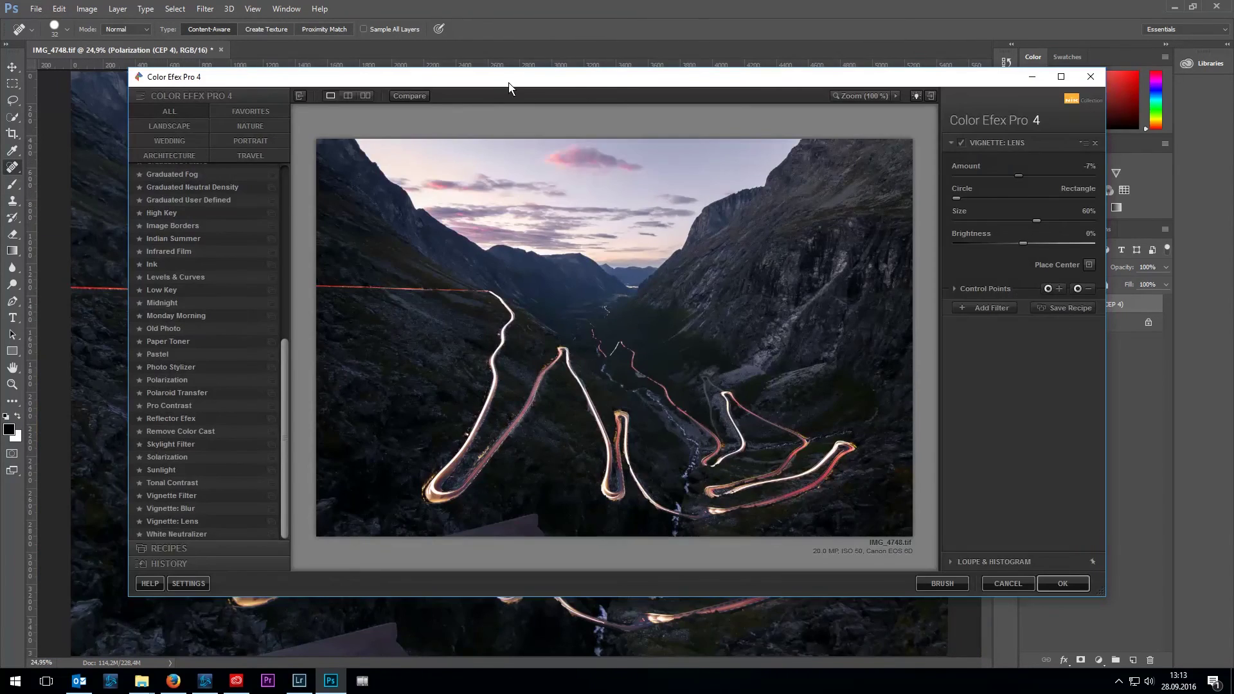
Step: Apply Vignette: Lens at about −10% amount as a layer and lower its opacity to 53%
{"action": "mouse_move", "coordinate": [509, 88]}
{"action": "left_mouse_down"}
{"action": "mouse_move", "coordinate": [466, 101]}
{"action": "mouse_move", "coordinate": [484, 93]}
{"action": "left_mouse_up"}
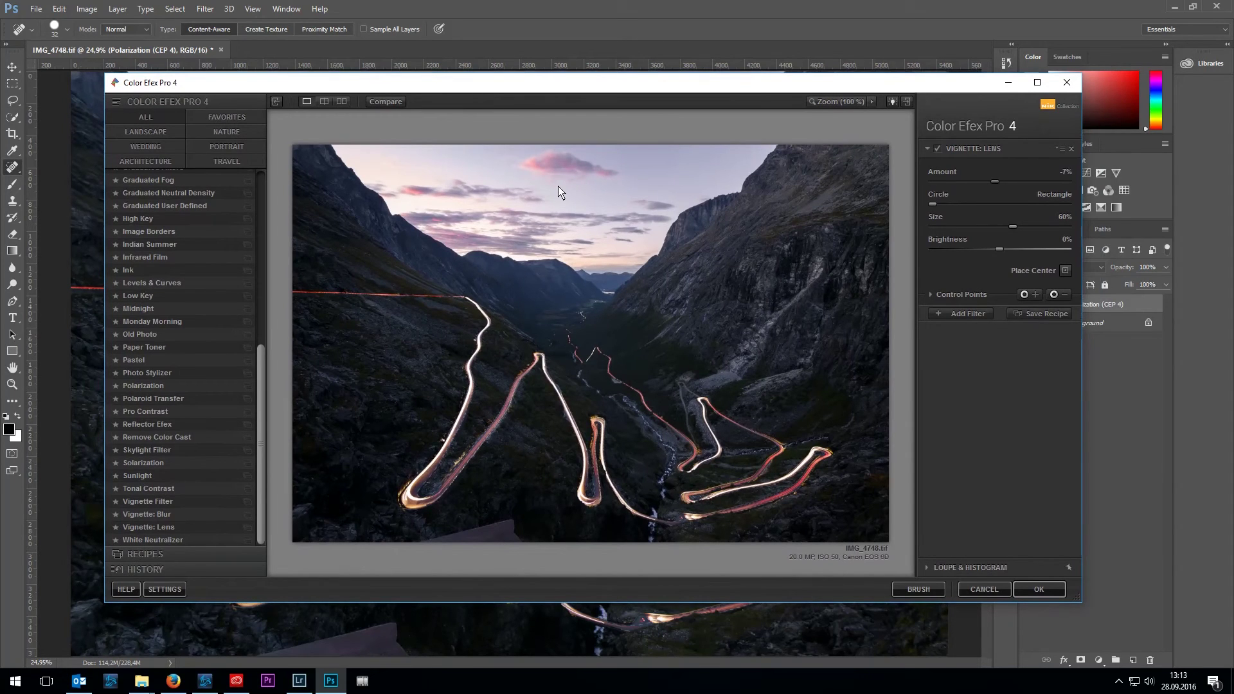
{"action": "left_click_drag", "start_coordinate": [539, 82], "coordinate": [510, 77]}
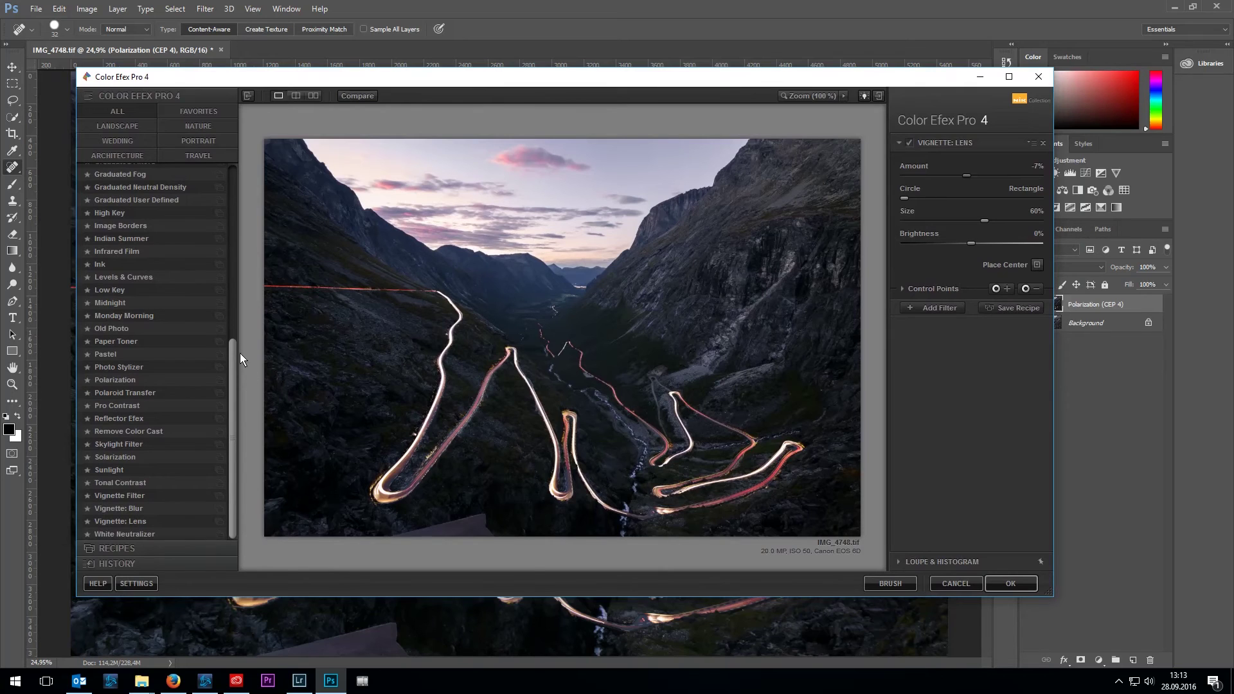
{"action": "left_click", "coordinate": [156, 520]}
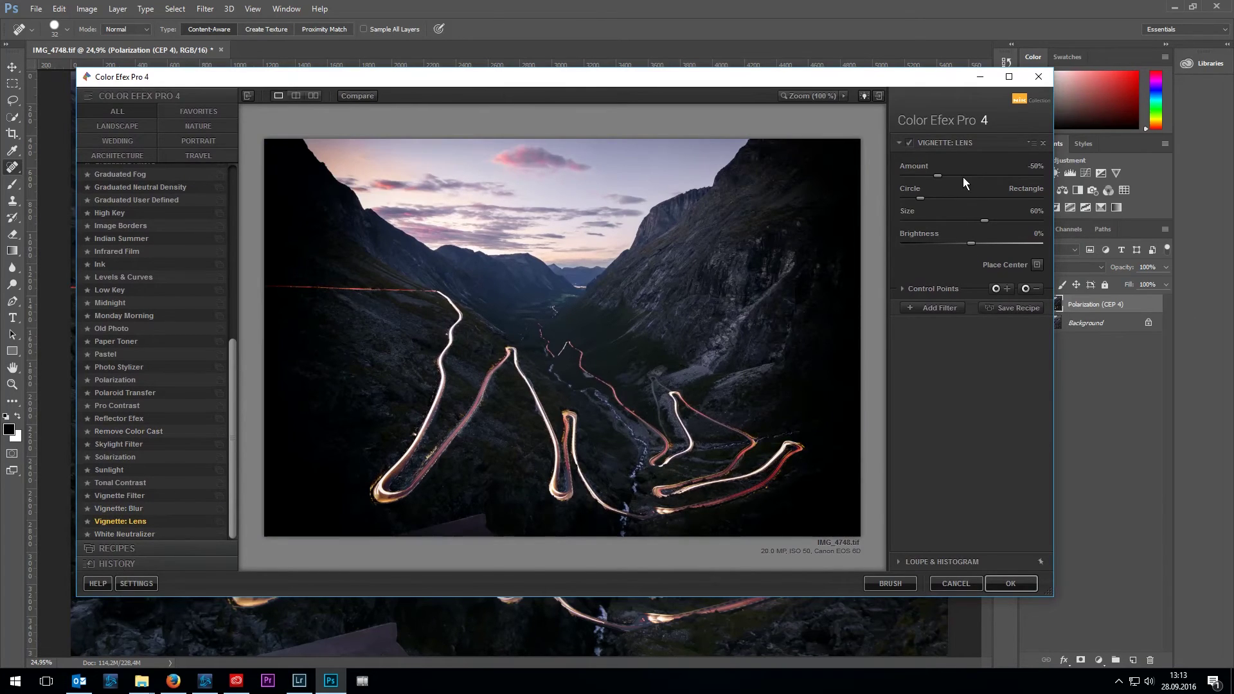
{"action": "left_click_drag", "start_coordinate": [937, 177], "coordinate": [956, 178]}
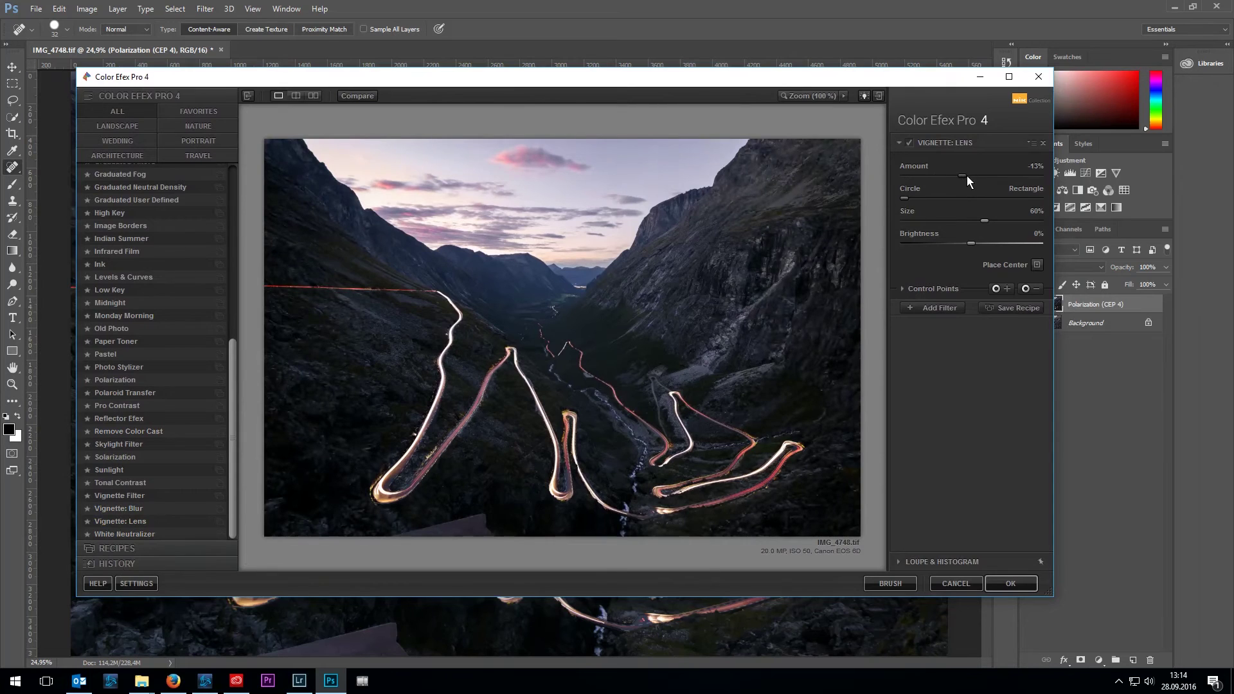
{"action": "left_click_drag", "start_coordinate": [967, 176], "coordinate": [964, 176]}
{"action": "left_click", "coordinate": [1011, 584]}
{"action": "left_click", "coordinate": [1166, 267]}
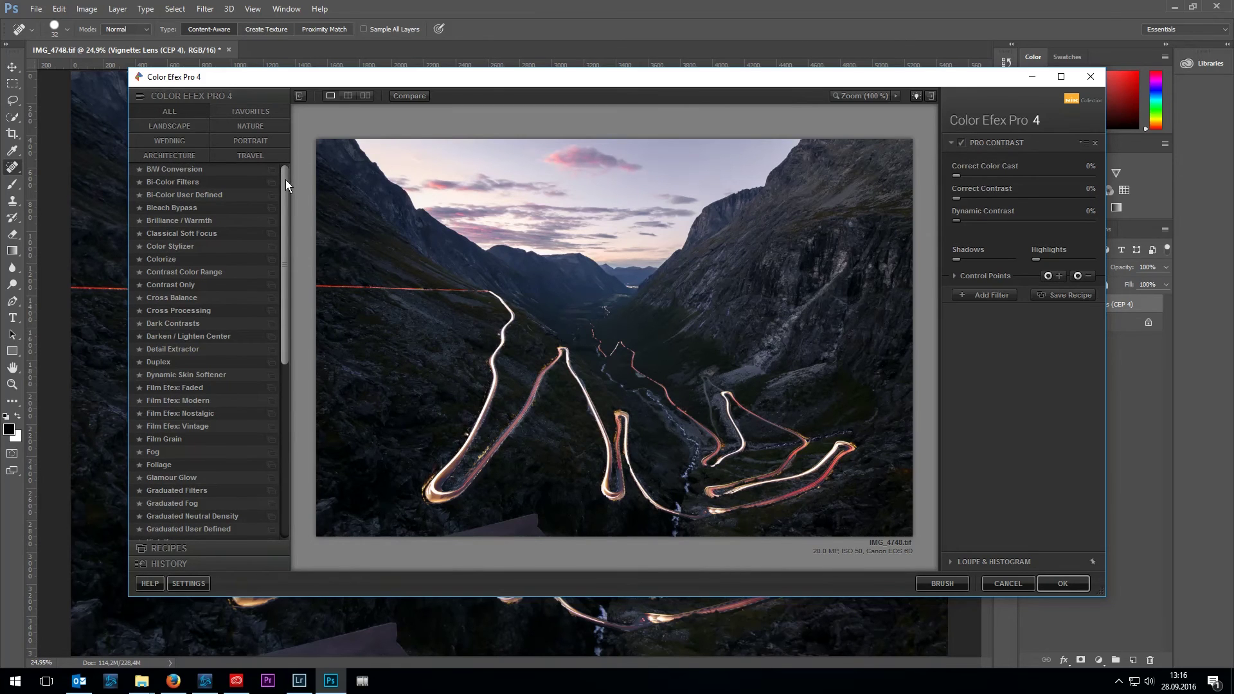
Step: Apply Pro Contrast with Dynamic Contrast raised to 19% as a new layer
{"action": "left_click_drag", "start_coordinate": [286, 179], "coordinate": [283, 168]}
{"action": "left_click_drag", "start_coordinate": [284, 181], "coordinate": [299, 344]}
{"action": "left_click", "coordinate": [229, 397]}
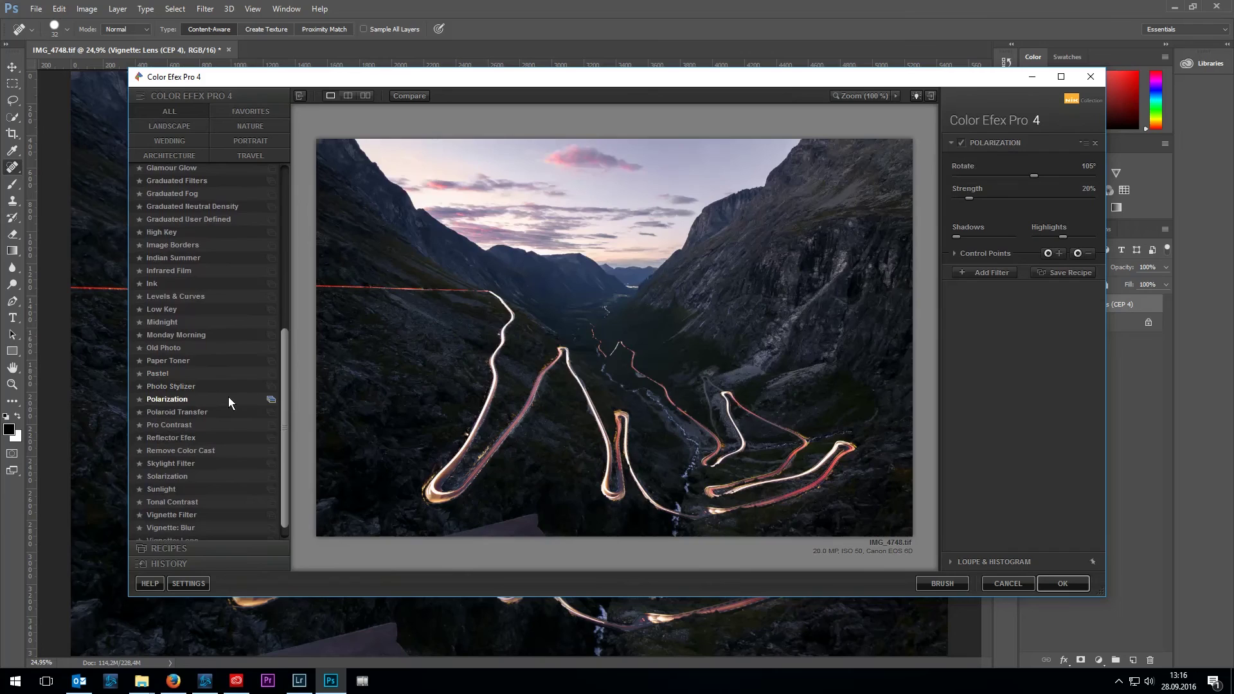
{"action": "left_click", "coordinate": [193, 425]}
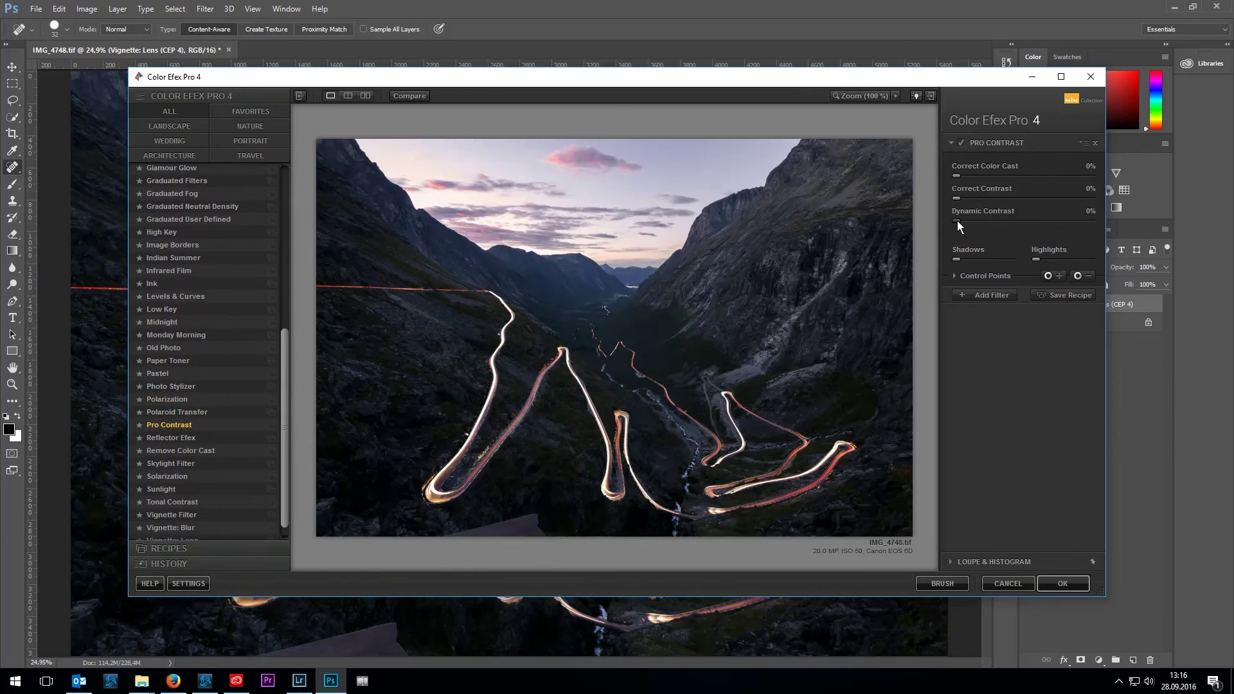
{"action": "left_click_drag", "start_coordinate": [973, 220], "coordinate": [995, 220]}
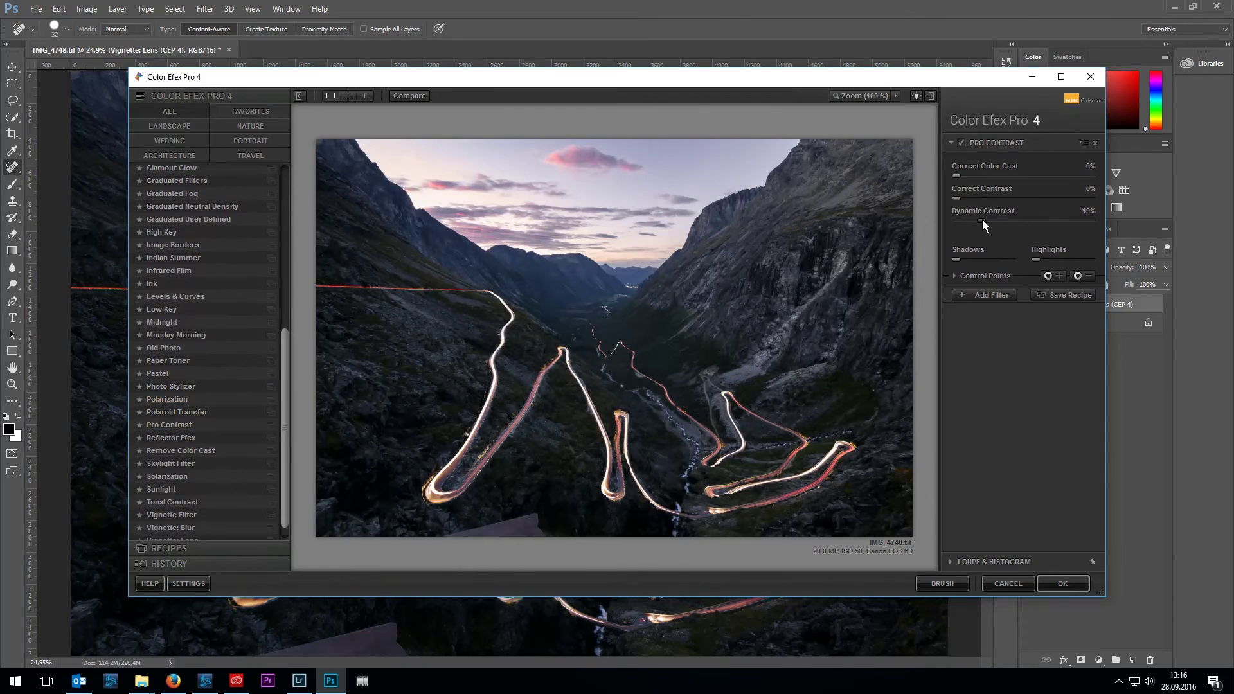
{"action": "left_click", "coordinate": [1073, 586]}
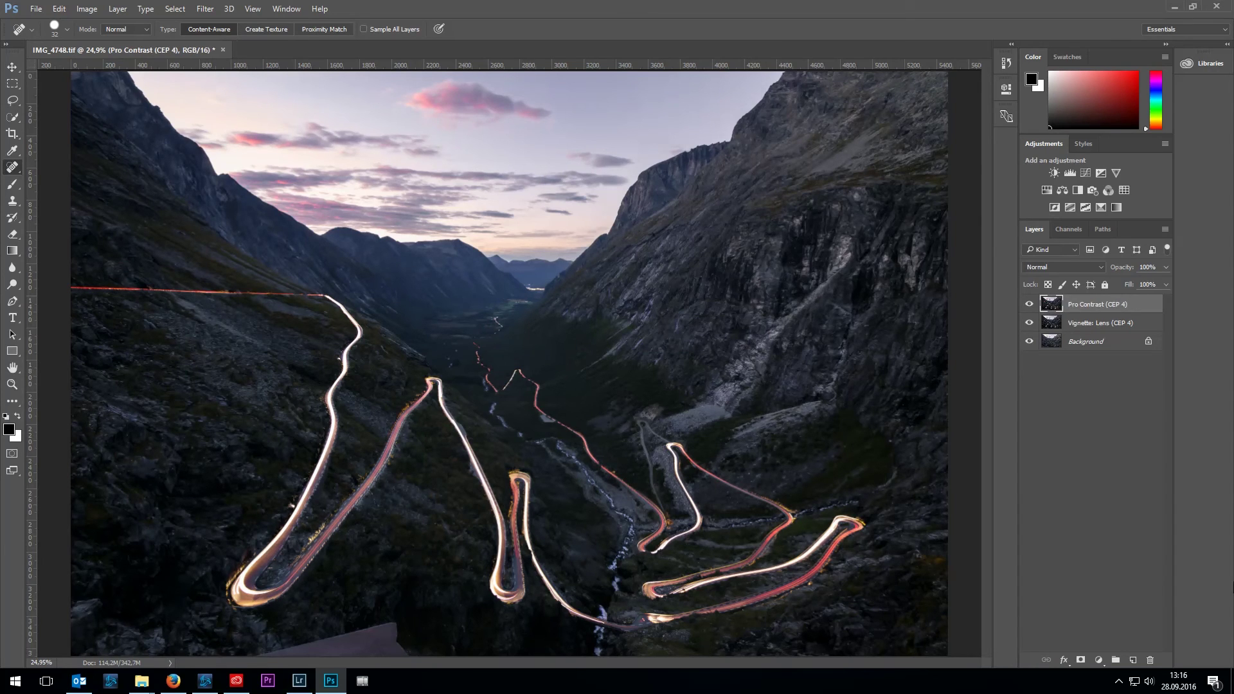
Step: Reopen Color Efex Pro 4 and apply Classical Soft Focus using method 2 at Strength 50%
{"action": "left_click", "coordinate": [205, 8]}
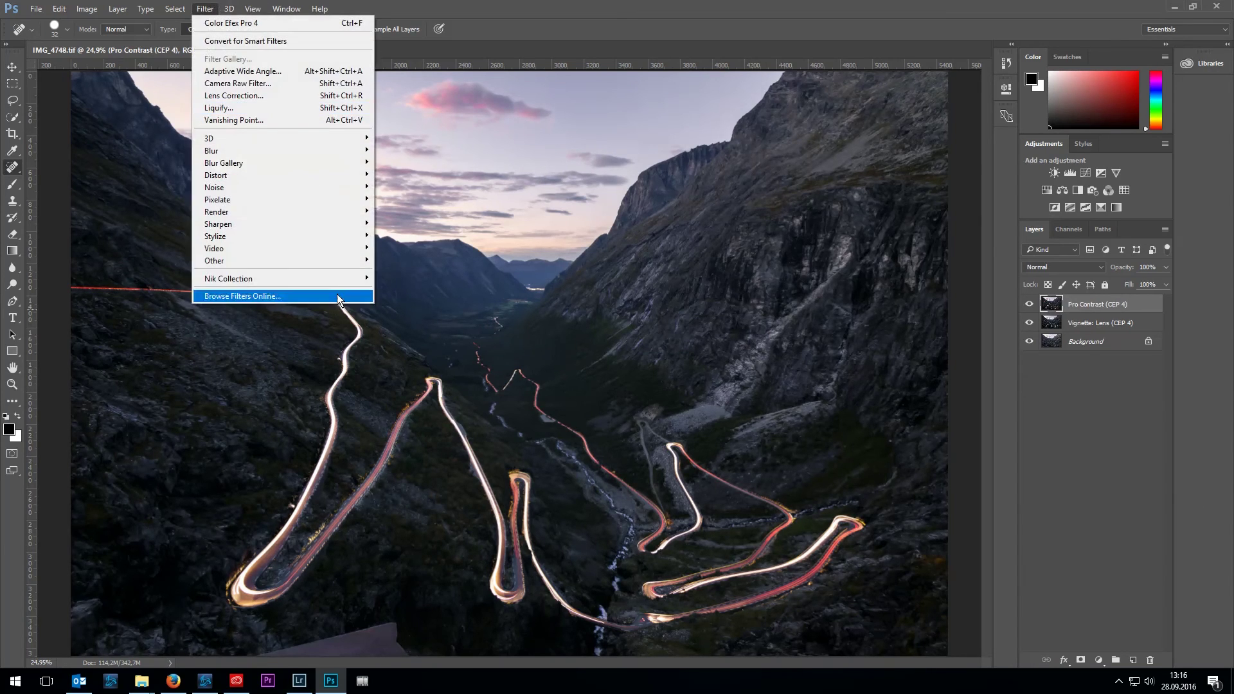
{"action": "mouse_move", "coordinate": [374, 282]}
{"action": "left_click", "coordinate": [427, 289]}
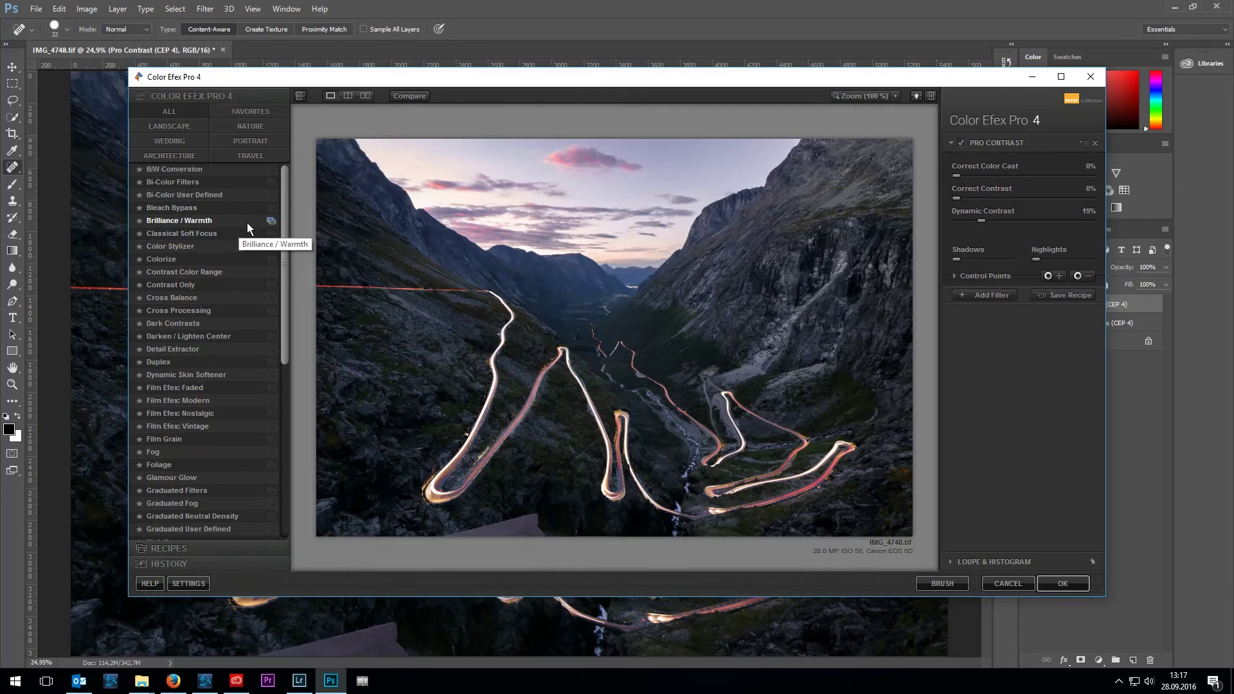
{"action": "left_click", "coordinate": [230, 234]}
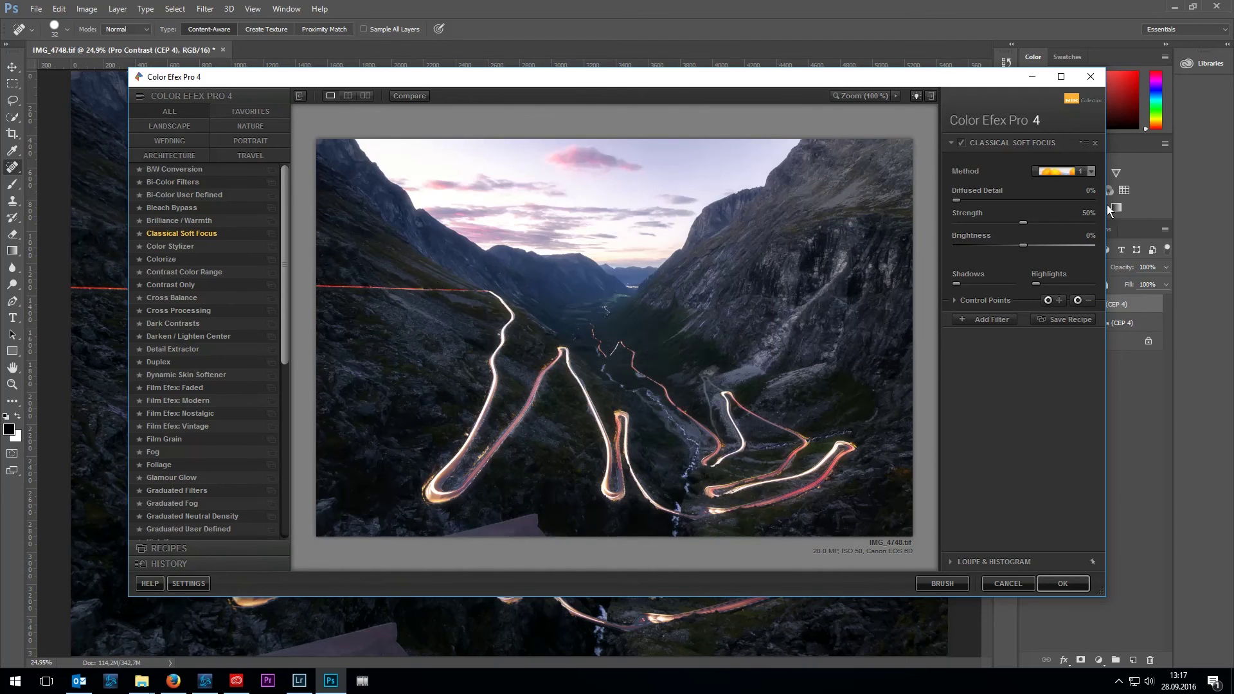
{"action": "left_click", "coordinate": [1087, 174]}
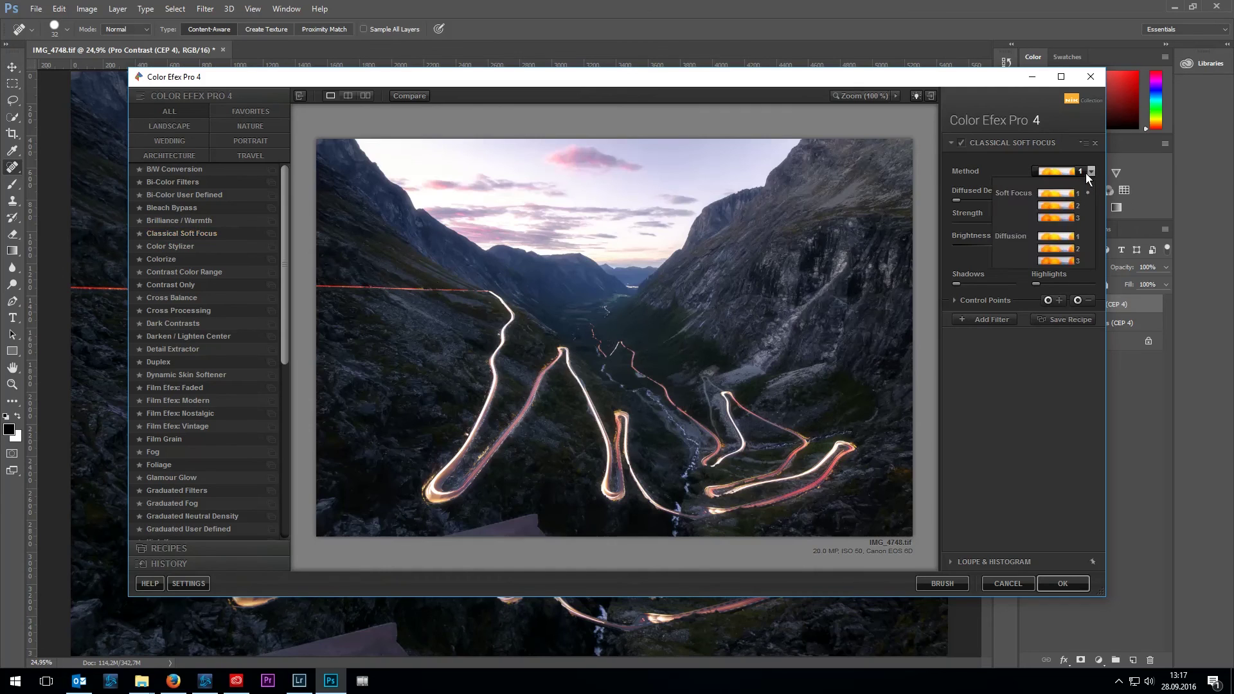
{"action": "left_click", "coordinate": [1075, 207]}
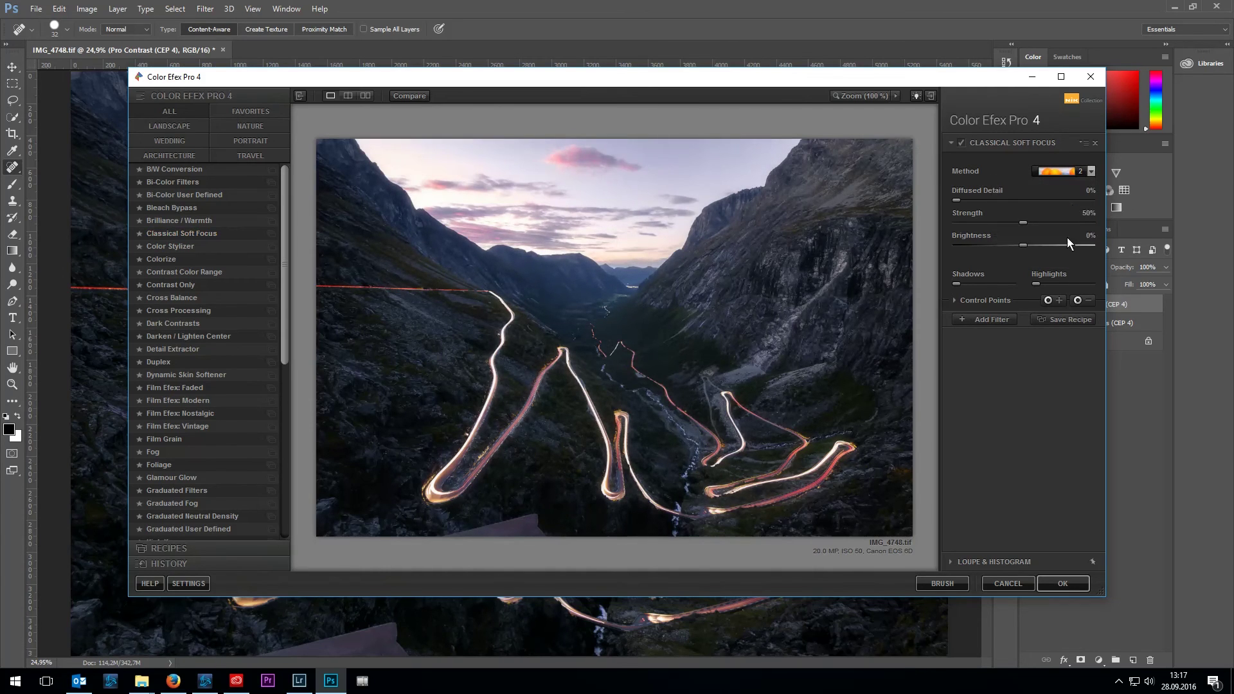
{"action": "left_click", "coordinate": [1057, 585]}
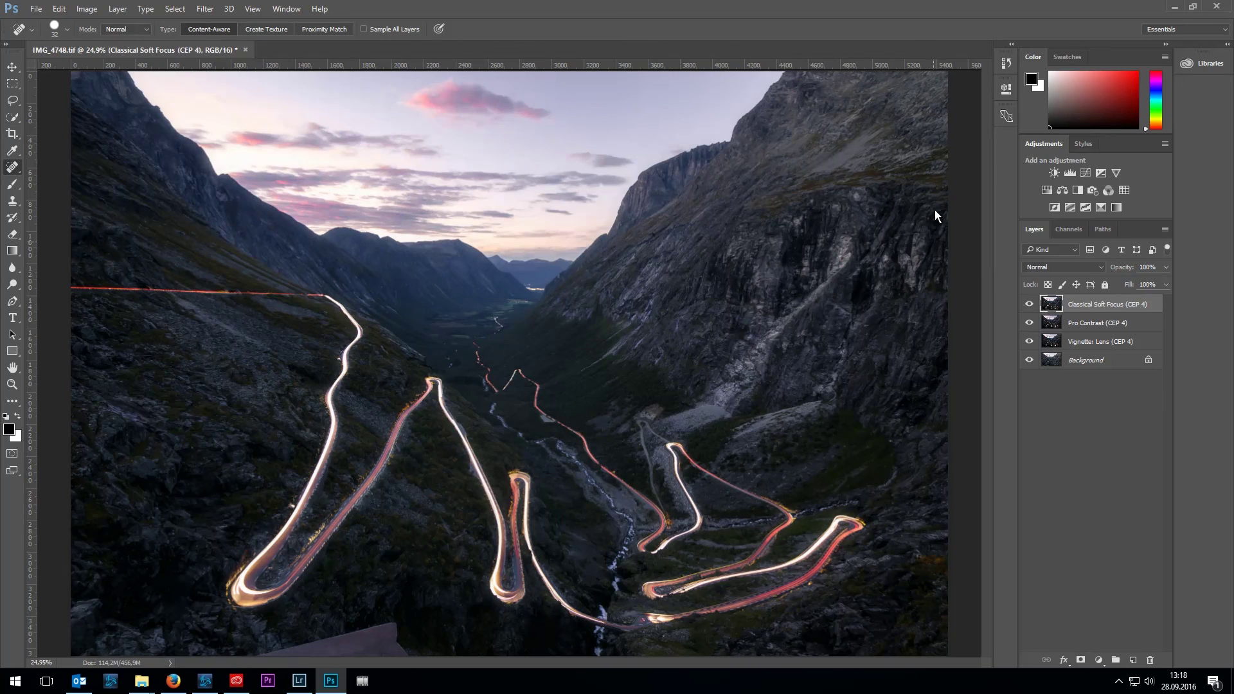
Step: Add a black-filled layer mask to the Classical Soft Focus layer, hiding its effect
{"action": "left_click", "coordinate": [1081, 660]}
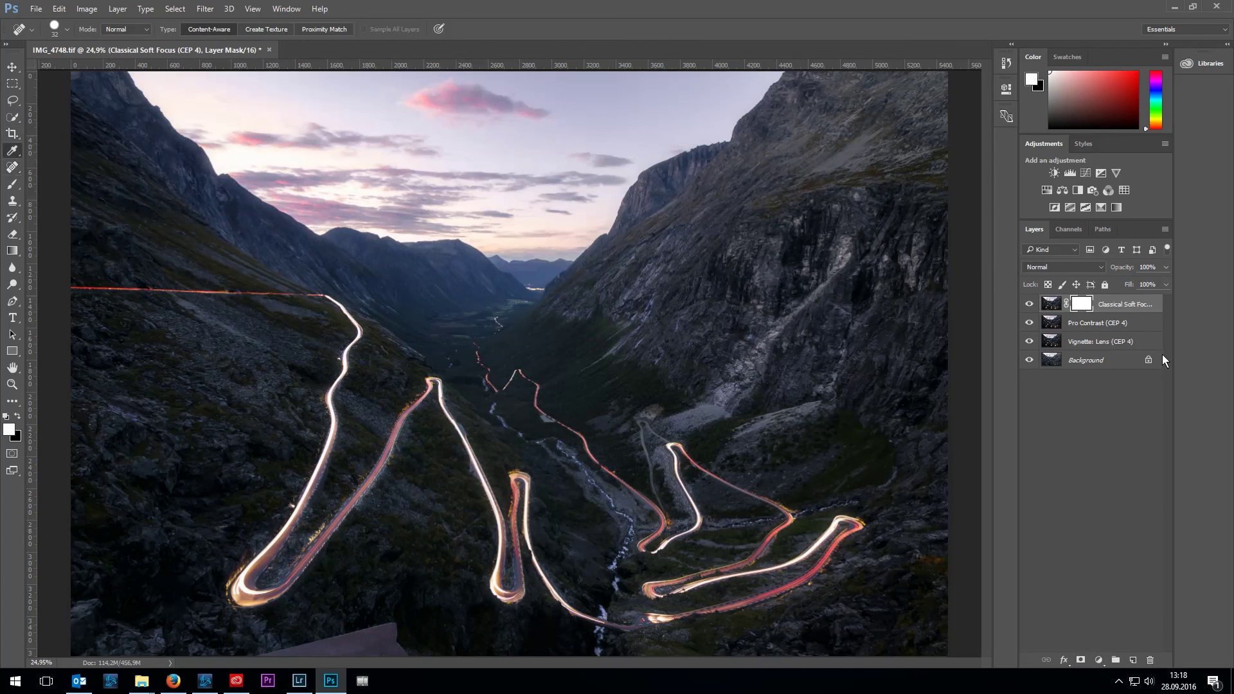
{"action": "key", "text": "shift+F5"}
{"action": "left_click", "coordinate": [705, 199]}
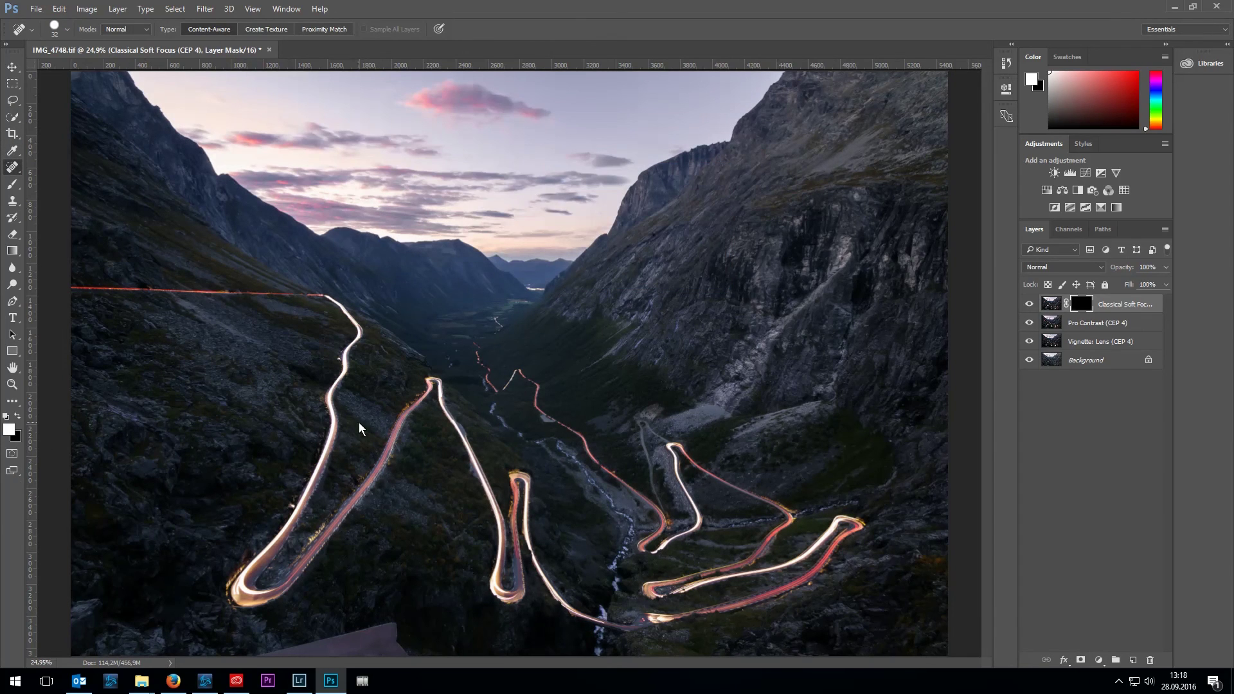
Step: Paint white on the mask over the sky and road light trails, with brush sizes 118 and 78
{"action": "key", "text": "b"}
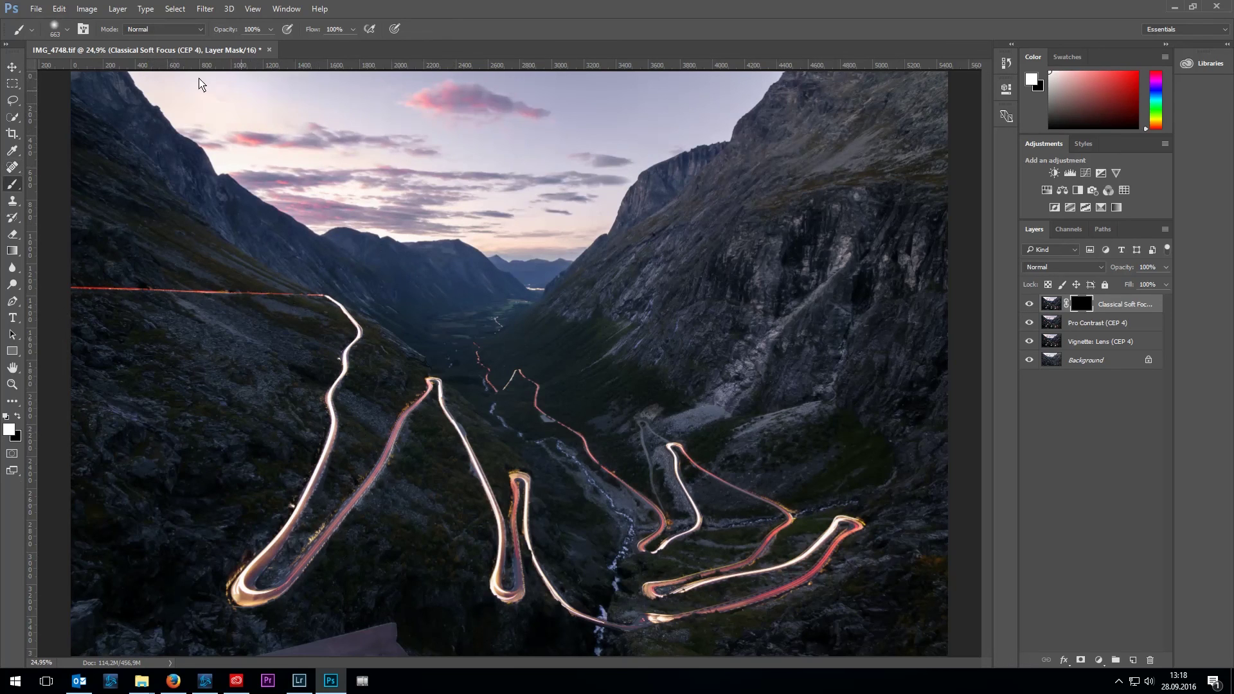
{"action": "mouse_move", "coordinate": [250, 79]}
{"action": "left_mouse_down"}
{"action": "mouse_move", "coordinate": [450, 193]}
{"action": "mouse_move", "coordinate": [706, 116]}
{"action": "left_mouse_up"}
{"action": "right_click", "coordinate": [495, 313], "text": "alt"}
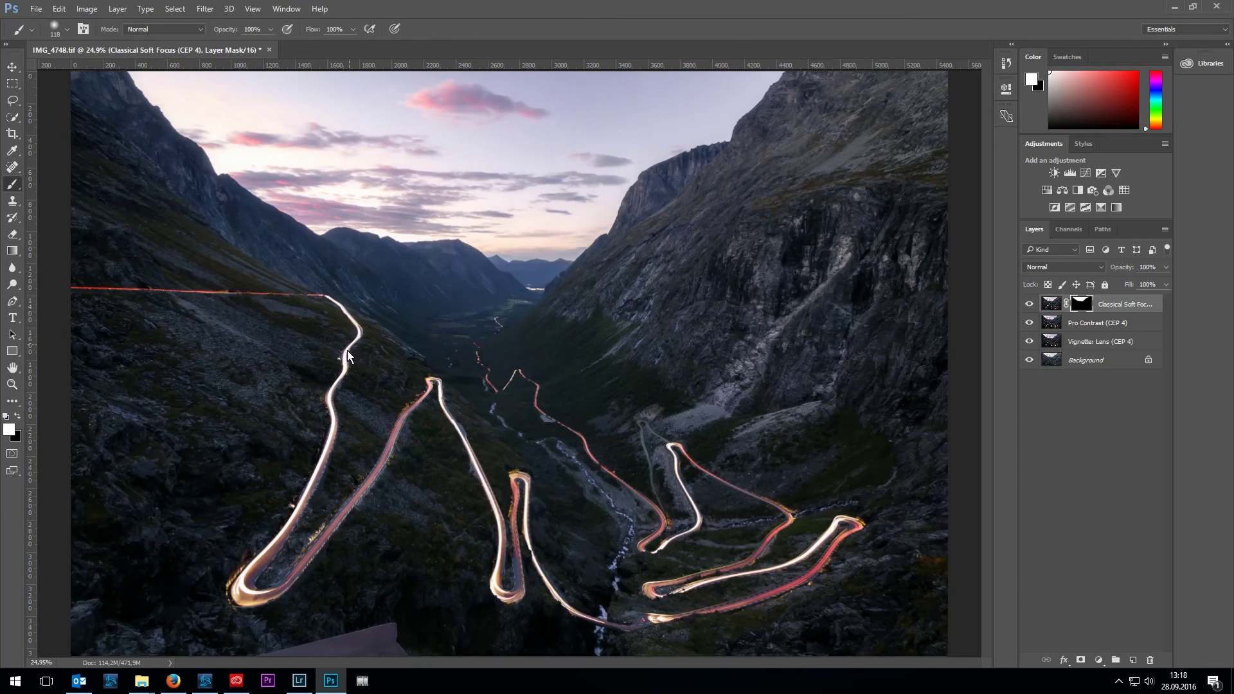
{"action": "mouse_move", "coordinate": [503, 566]}
{"action": "left_mouse_down"}
{"action": "mouse_move", "coordinate": [626, 622]}
{"action": "mouse_move", "coordinate": [649, 589]}
{"action": "mouse_move", "coordinate": [678, 453]}
{"action": "left_mouse_up"}
{"action": "right_click", "coordinate": [646, 504], "text": "alt"}
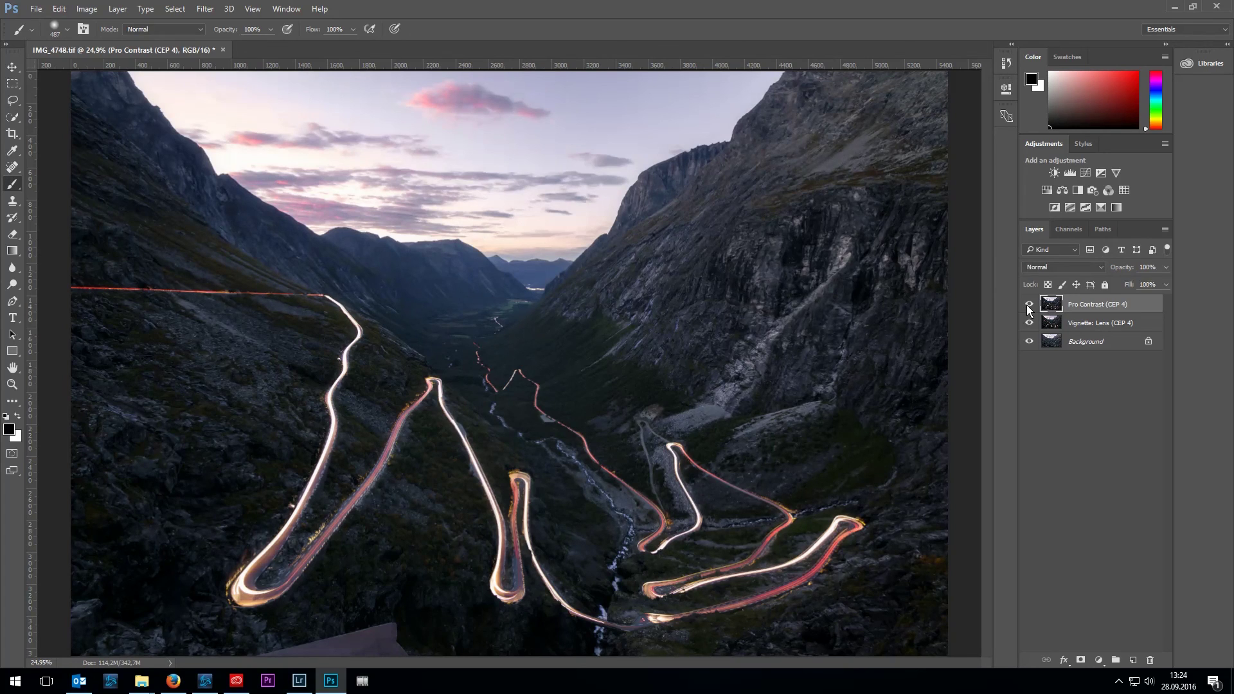
{"action": "left_click", "coordinate": [1028, 304]}
{"action": "left_click", "coordinate": [1028, 304]}
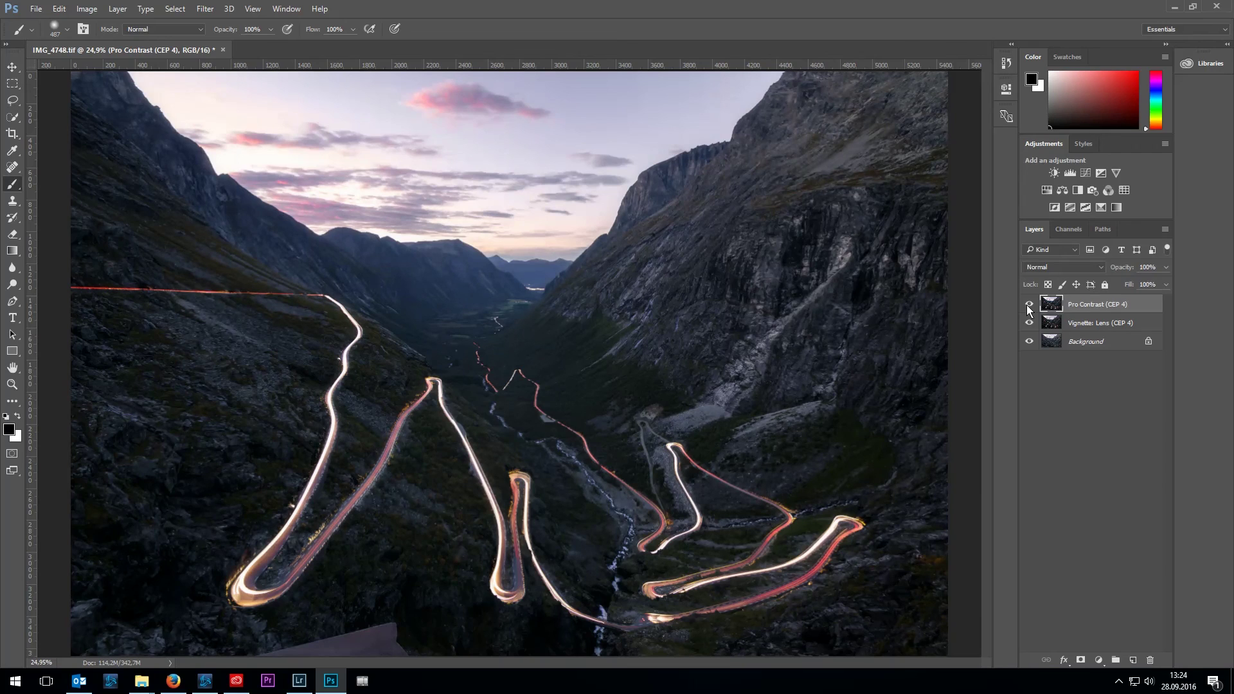